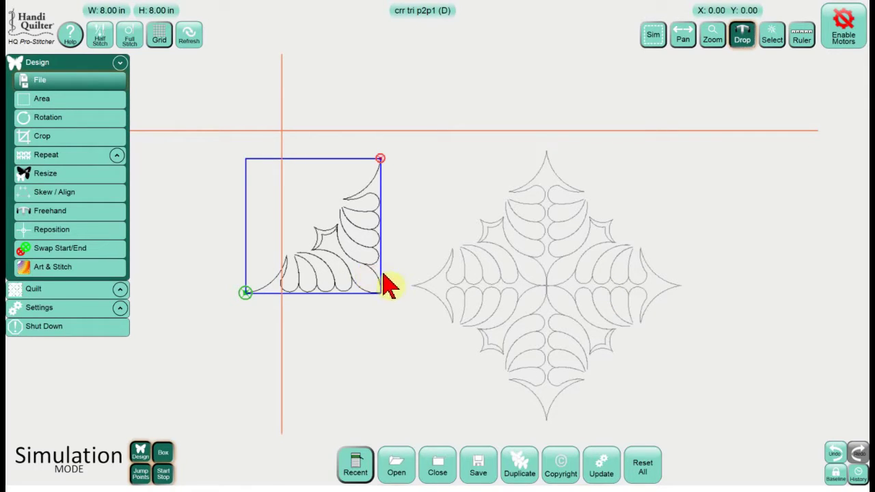
Step: Select all designs and close them without saving
{"action": "left_click", "coordinate": [772, 40]}
{"action": "left_click", "coordinate": [812, 62]}
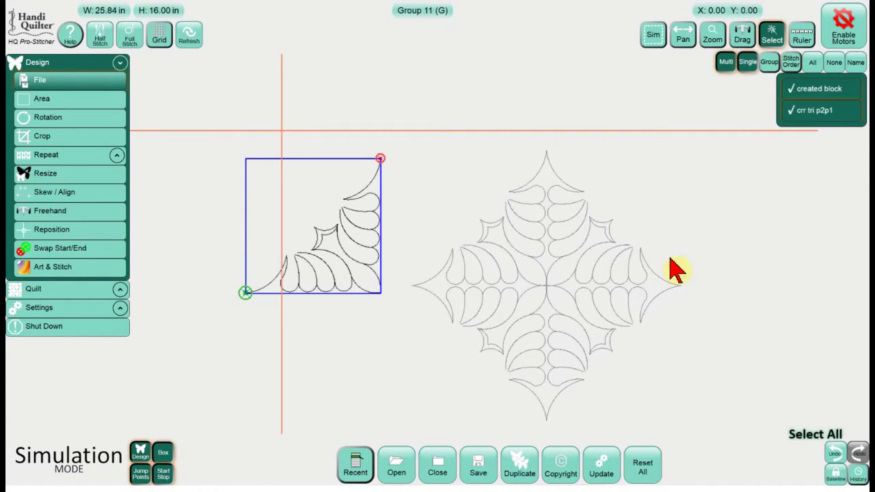
{"action": "left_click", "coordinate": [437, 464]}
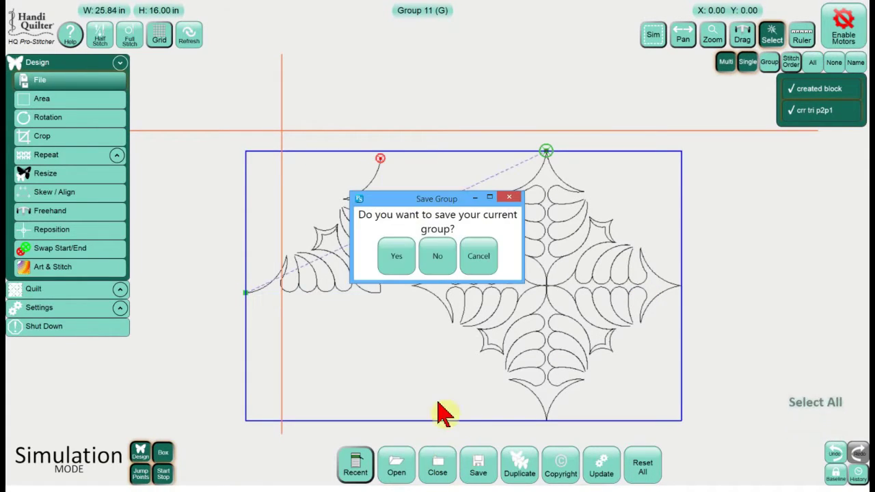
{"action": "left_click", "coordinate": [442, 260]}
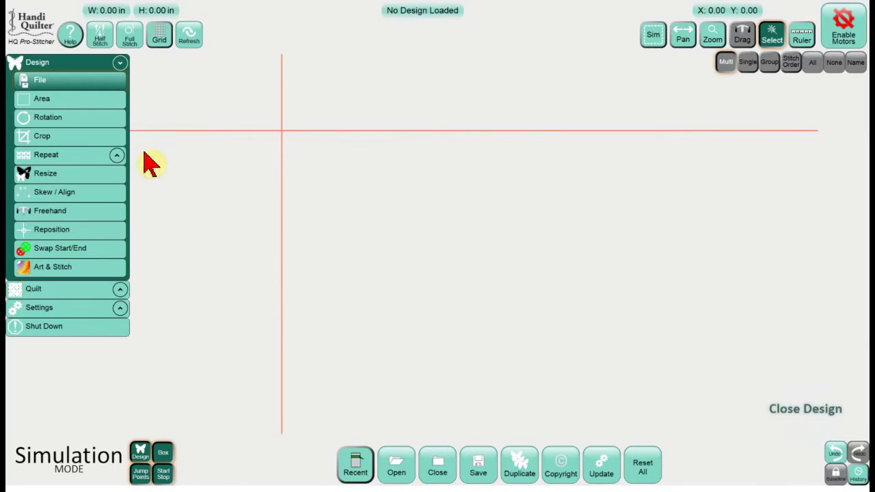
Step: Define a 2-corner quilt area 16 inches wide by 16 inches high
{"action": "left_click", "coordinate": [68, 99]}
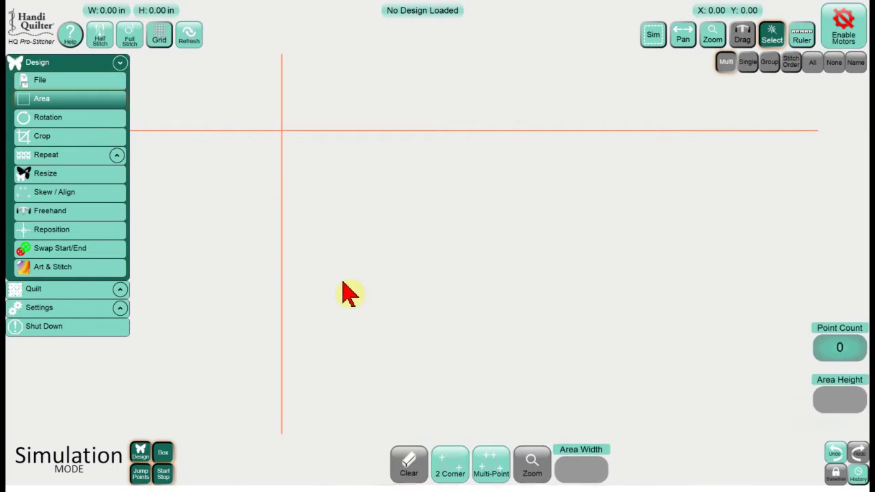
{"action": "left_click", "coordinate": [451, 468]}
{"action": "left_click", "coordinate": [581, 469]}
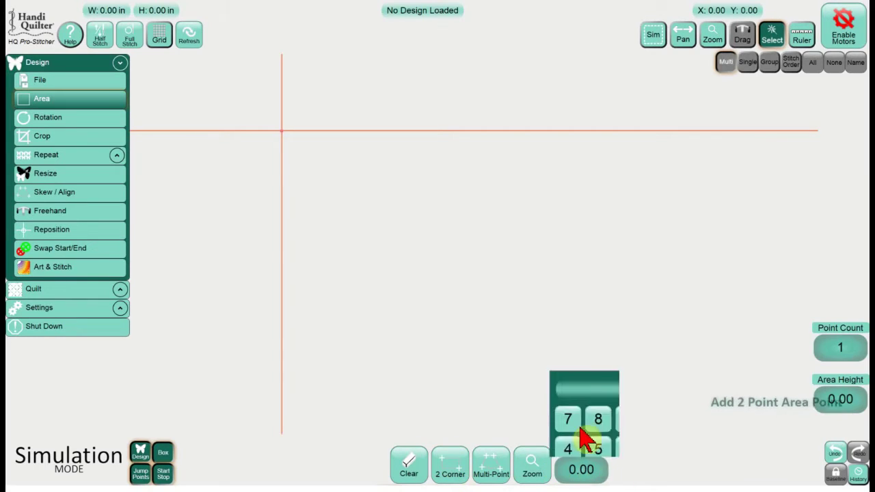
{"action": "left_click", "coordinate": [511, 408]}
{"action": "left_click", "coordinate": [571, 379]}
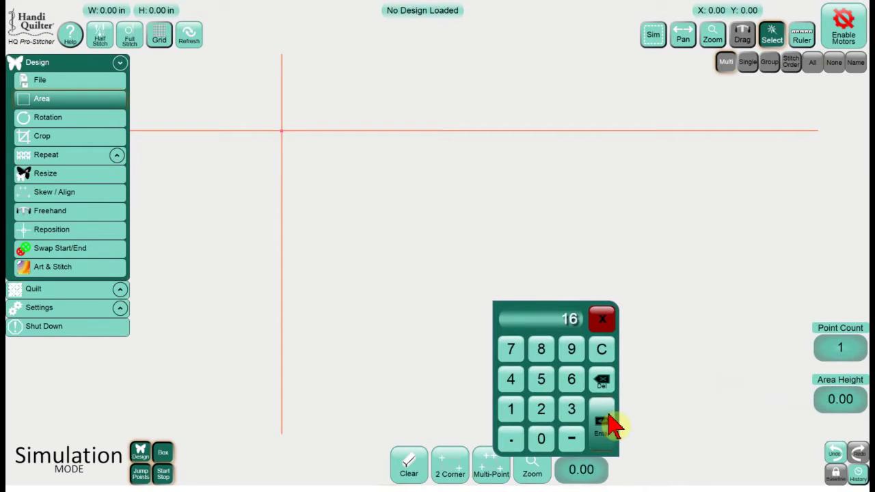
{"action": "left_click", "coordinate": [601, 427]}
{"action": "left_click", "coordinate": [834, 399]}
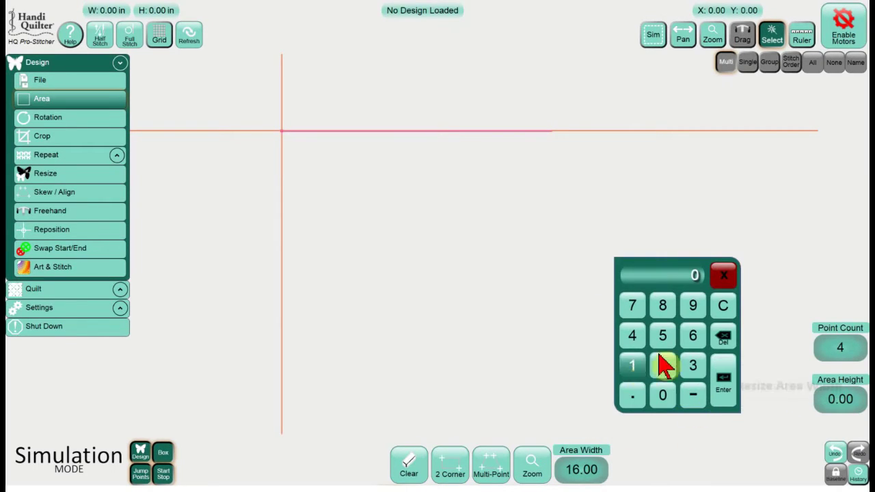
{"action": "left_click", "coordinate": [631, 364]}
{"action": "left_click", "coordinate": [692, 335]}
{"action": "left_click", "coordinate": [722, 382]}
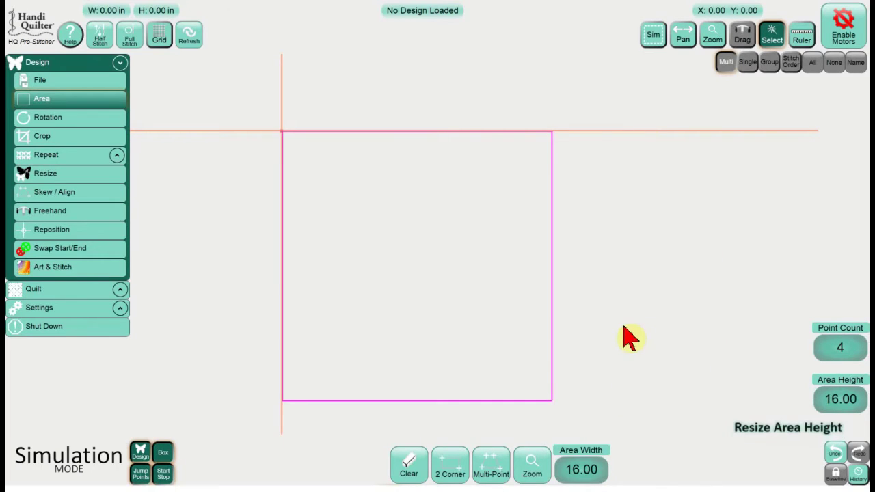
{"action": "left_click", "coordinate": [449, 287]}
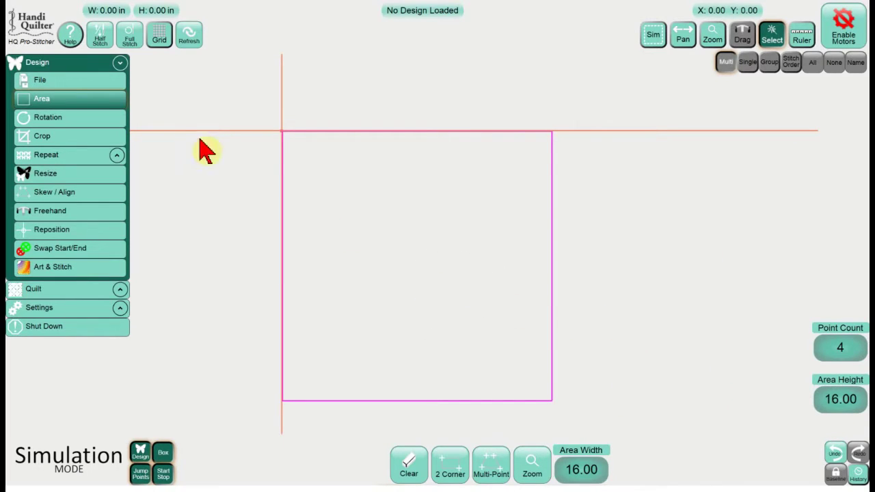
Step: Load the recent crr tri p2p1.hqf, swap its start and end points, and set baseline
{"action": "left_click", "coordinate": [75, 80]}
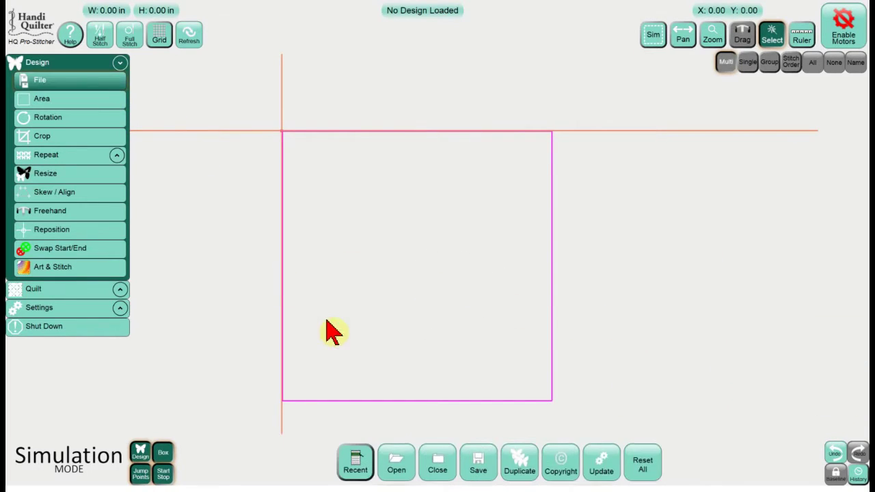
{"action": "left_click", "coordinate": [362, 468]}
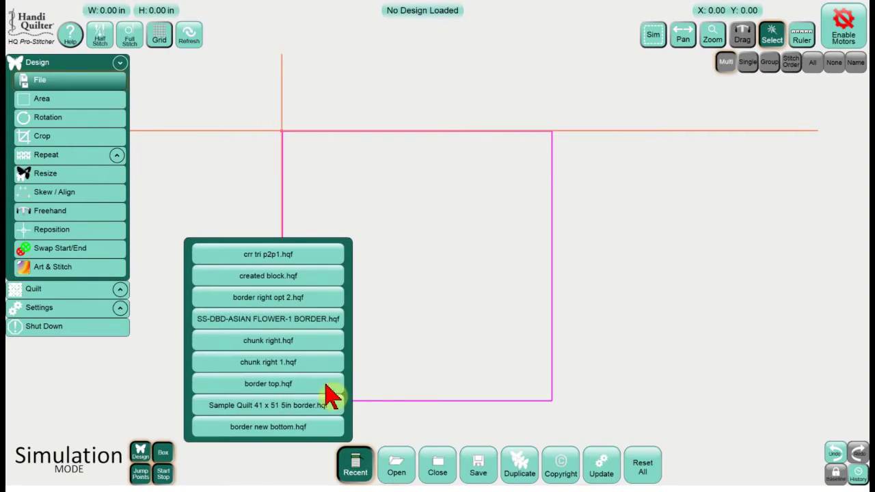
{"action": "left_click", "coordinate": [267, 254]}
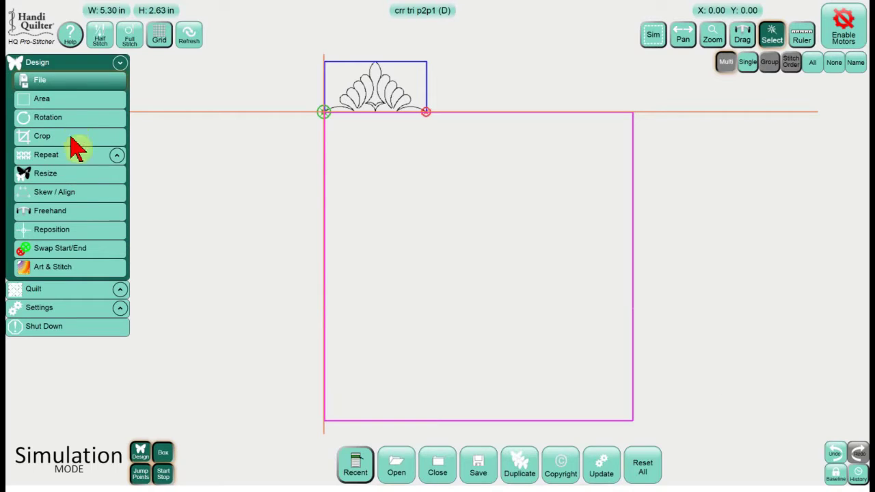
{"action": "left_click", "coordinate": [91, 250]}
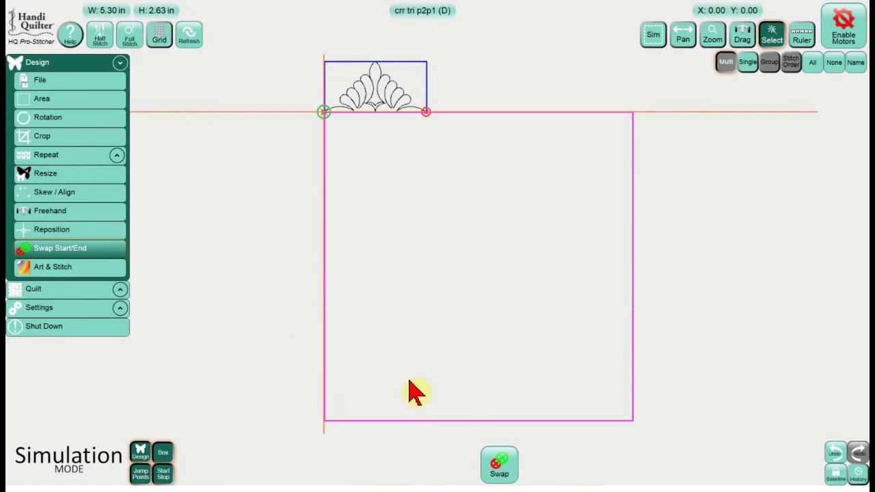
{"action": "left_click", "coordinate": [505, 467]}
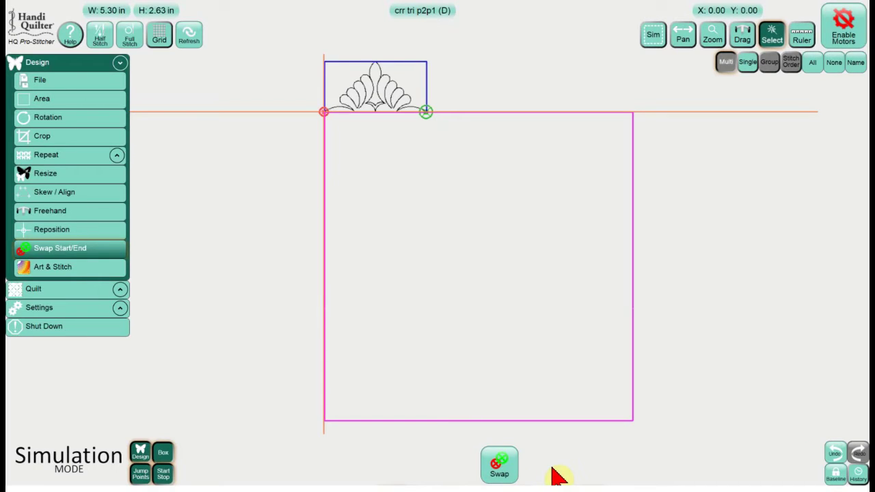
{"action": "left_click", "coordinate": [837, 474]}
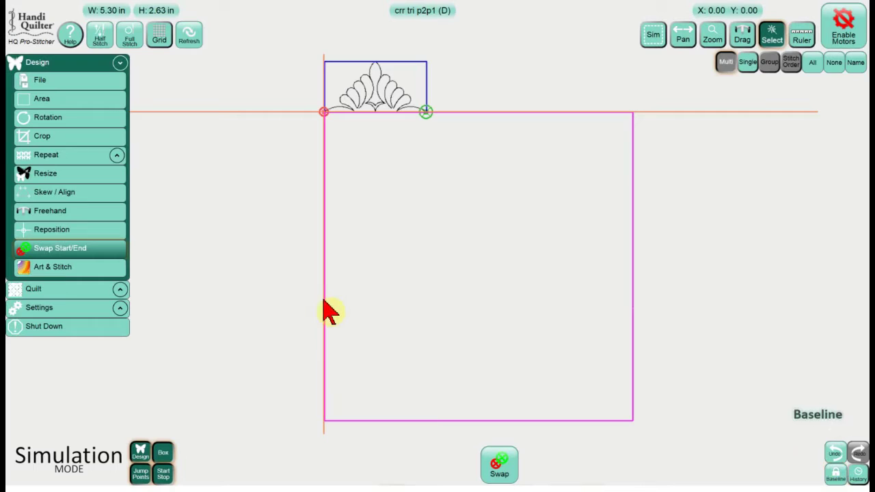
Step: Rotate the corner triangle clockwise in 45° steps to 135°
{"action": "left_click", "coordinate": [92, 117]}
{"action": "left_click", "coordinate": [457, 464]}
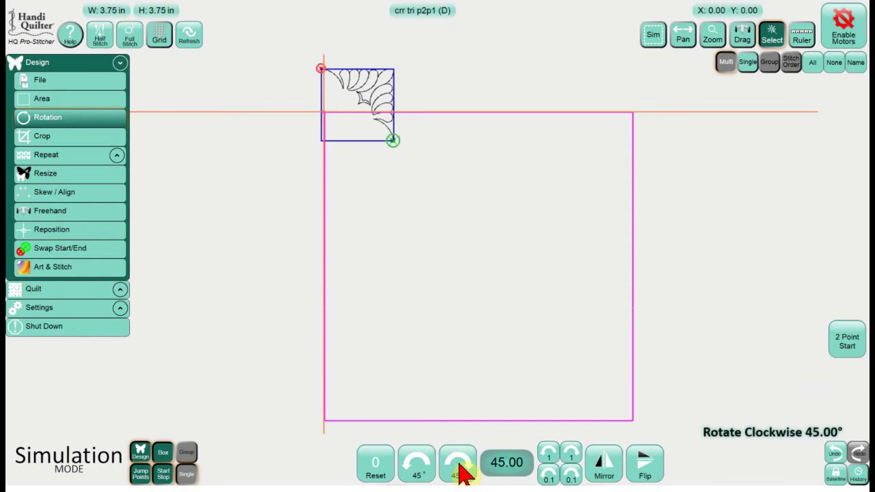
{"action": "left_click", "coordinate": [458, 465]}
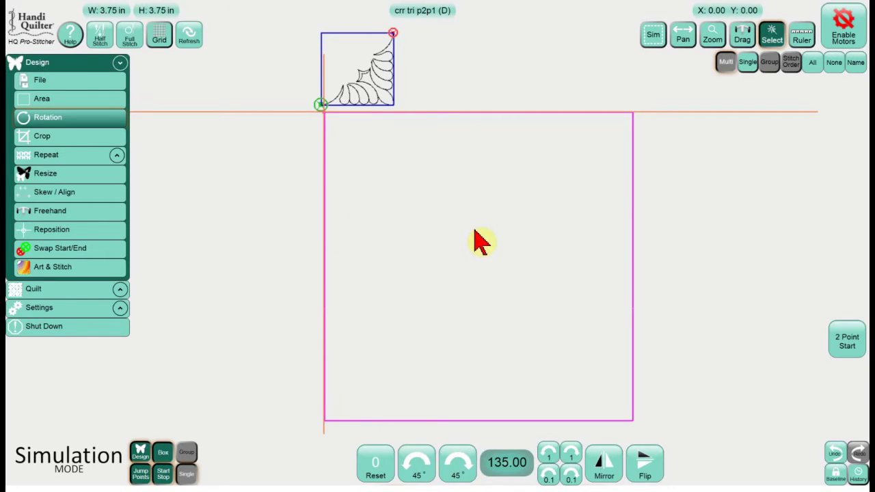
{"action": "left_click", "coordinate": [355, 85]}
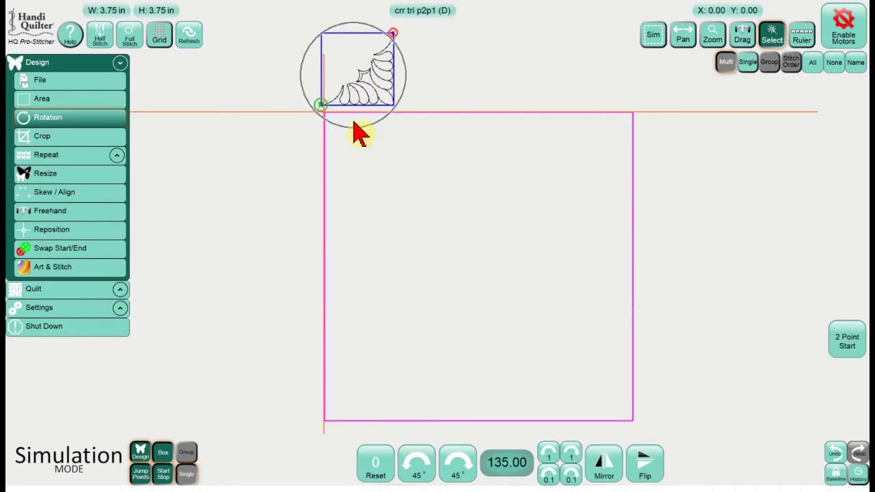
Step: Resize the corner triangle to 8 inches
{"action": "left_click", "coordinate": [82, 175]}
{"action": "left_click", "coordinate": [448, 466]}
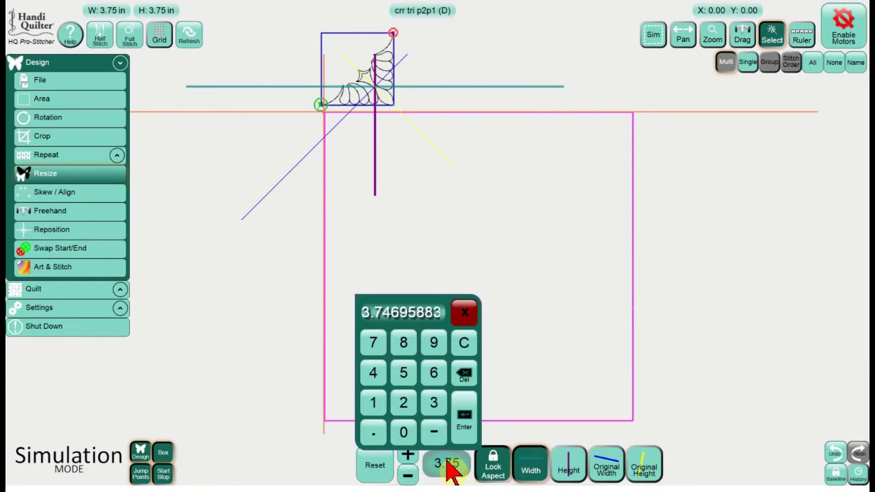
{"action": "left_click", "coordinate": [403, 342]}
{"action": "left_click", "coordinate": [463, 418]}
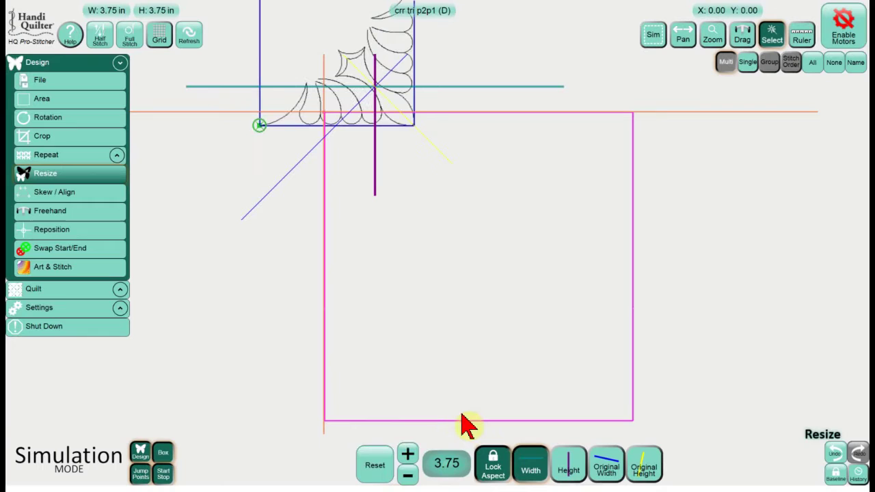
Step: Align the triangle to the area's left and top edges
{"action": "left_click", "coordinate": [68, 192]}
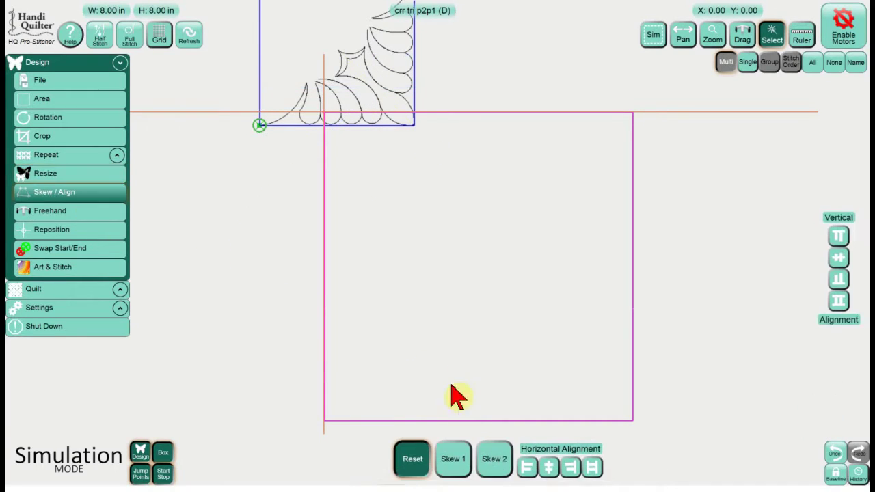
{"action": "left_click", "coordinate": [527, 472]}
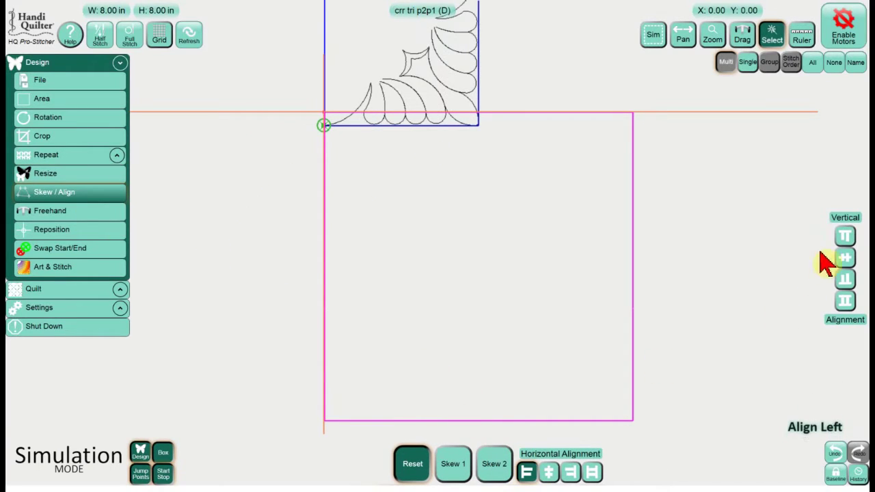
{"action": "left_click", "coordinate": [844, 237]}
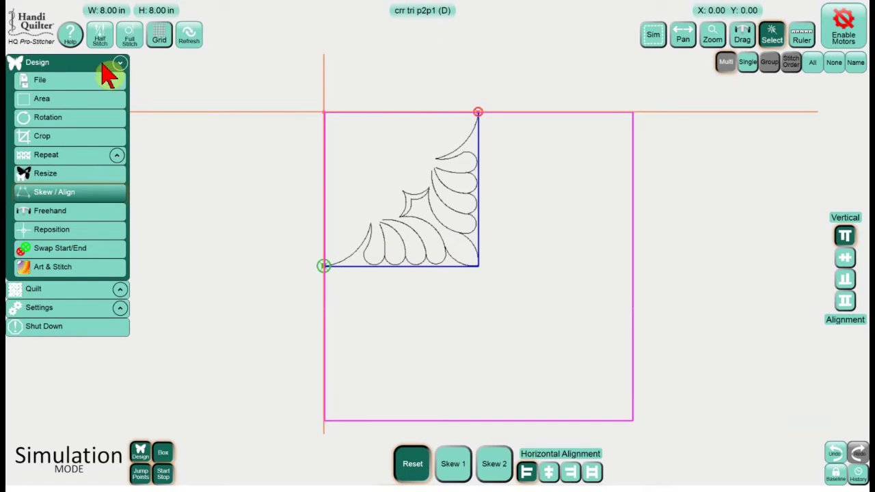
{"action": "left_click", "coordinate": [39, 79]}
Step: Duplicate the corner triangle and rotate the copy 45° clockwise
{"action": "left_click", "coordinate": [519, 468]}
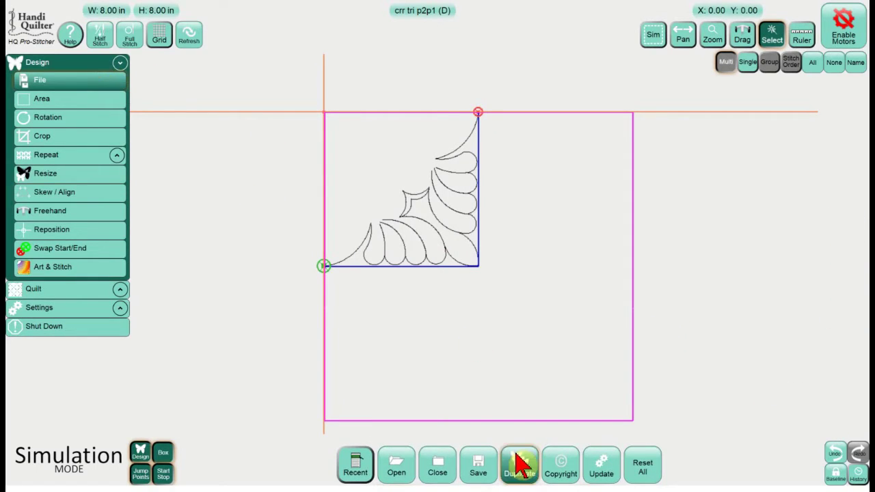
{"action": "left_click", "coordinate": [48, 117]}
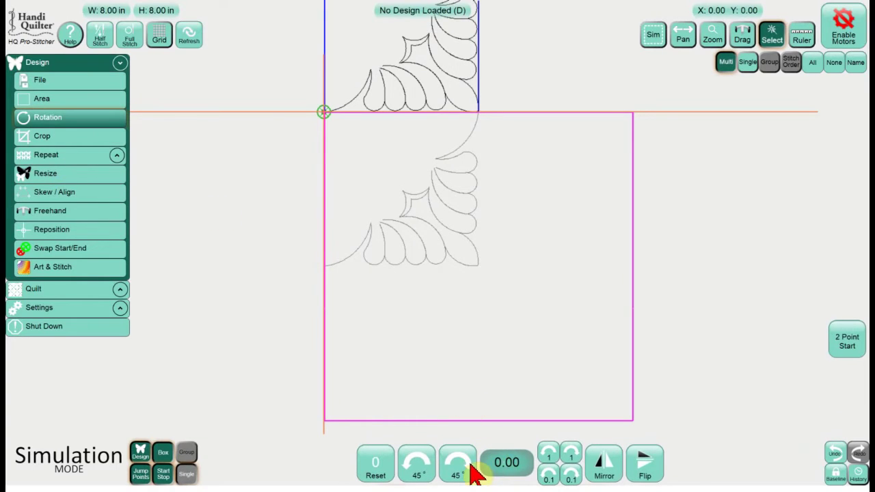
{"action": "left_click", "coordinate": [458, 463]}
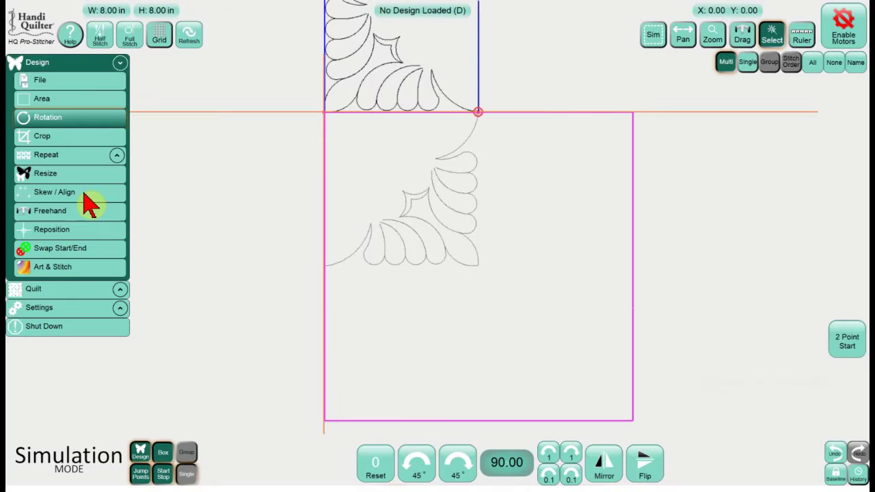
Step: Align the copy top-right, then select both halves and baseline them into one group
{"action": "left_click", "coordinate": [54, 192]}
{"action": "left_click", "coordinate": [592, 471]}
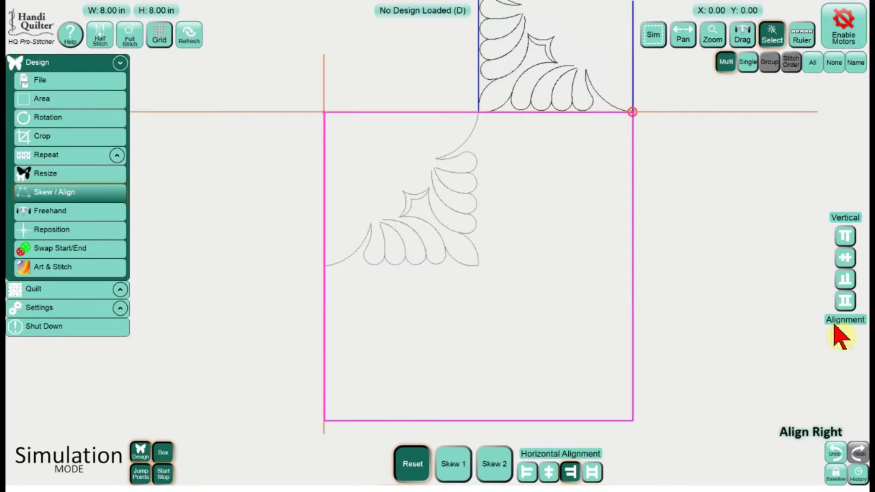
{"action": "left_click", "coordinate": [845, 238]}
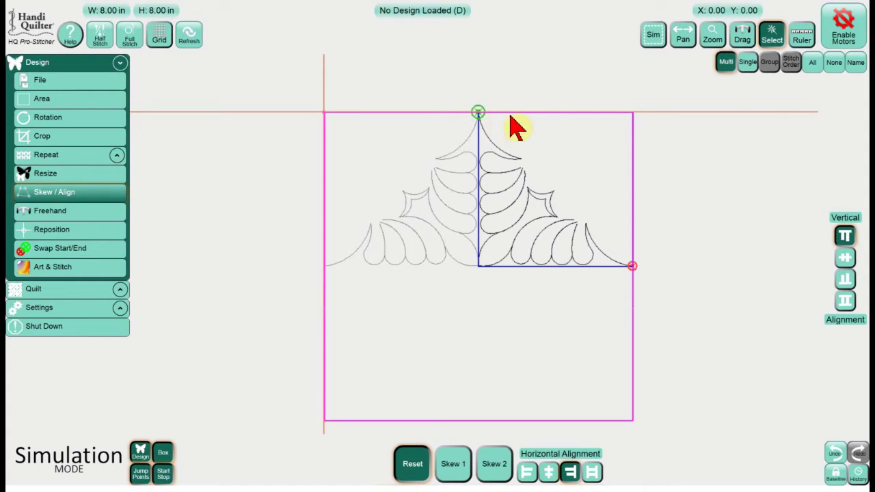
{"action": "left_click", "coordinate": [814, 63]}
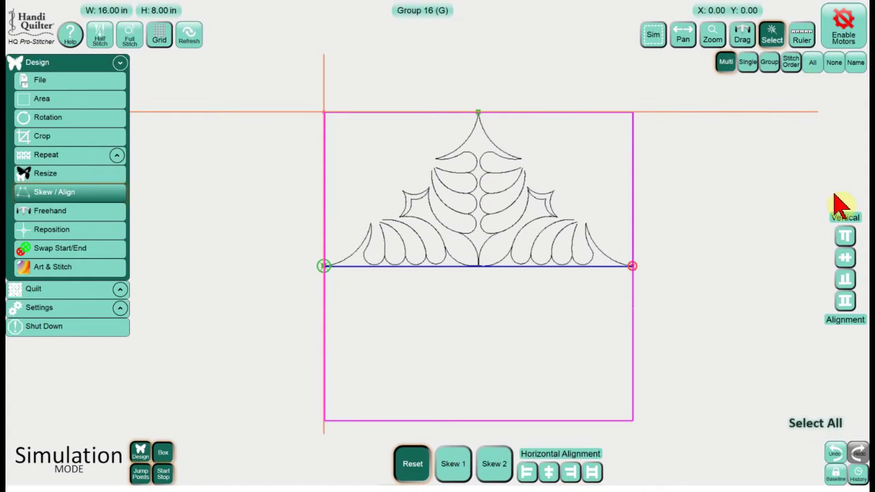
{"action": "left_click", "coordinate": [835, 475]}
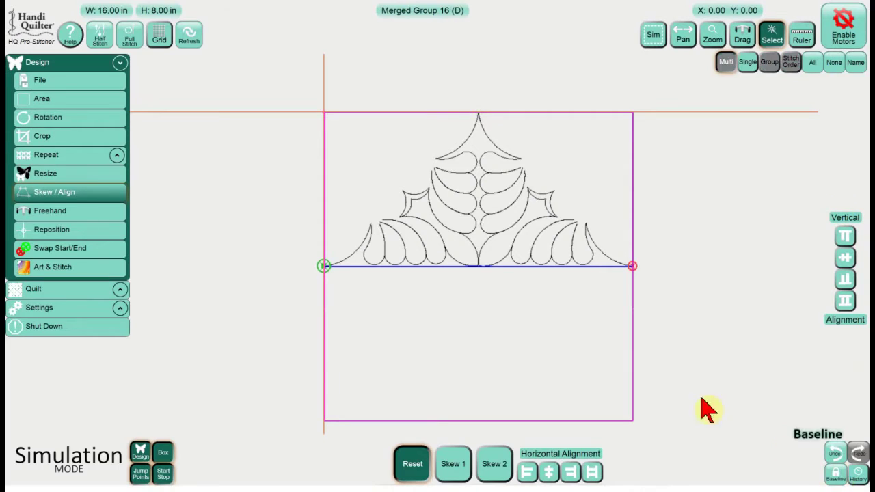
Step: Click on the canvas, leaving the merged 16 by 8-inch triangle unchanged
{"action": "left_click", "coordinate": [478, 114]}
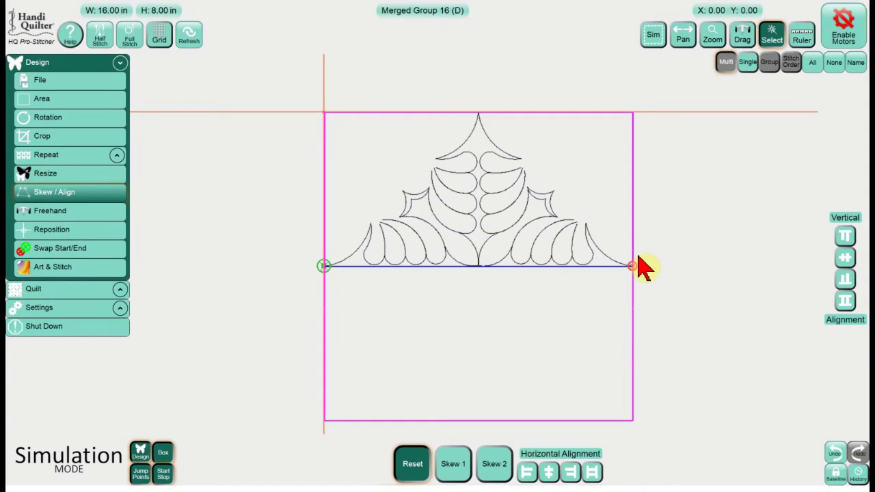
{"action": "left_click", "coordinate": [537, 246]}
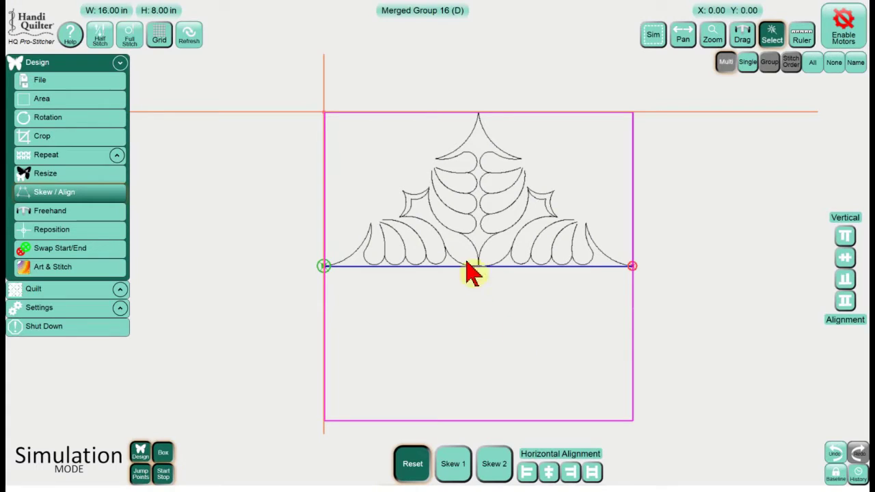
{"action": "left_click", "coordinate": [463, 235]}
{"action": "left_click", "coordinate": [462, 235]}
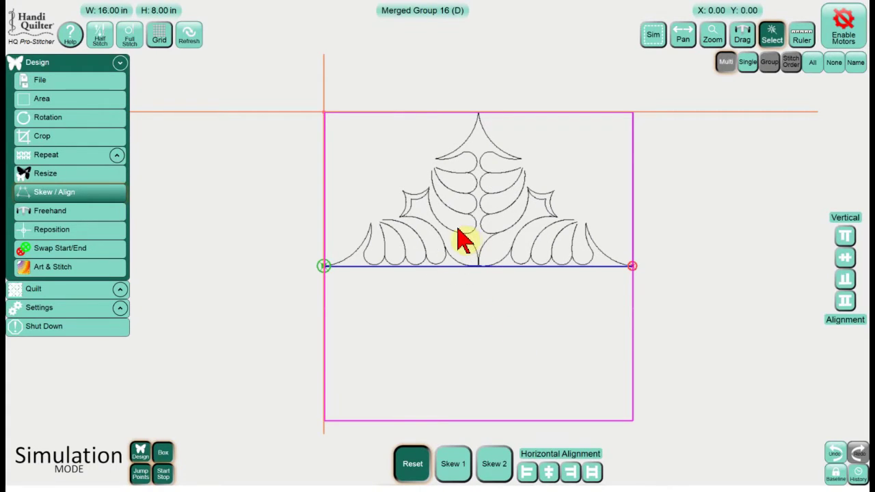
Step: Duplicate the merged triangle, flip the copy, and align it centre-bottom to form a diamond
{"action": "left_click", "coordinate": [40, 80]}
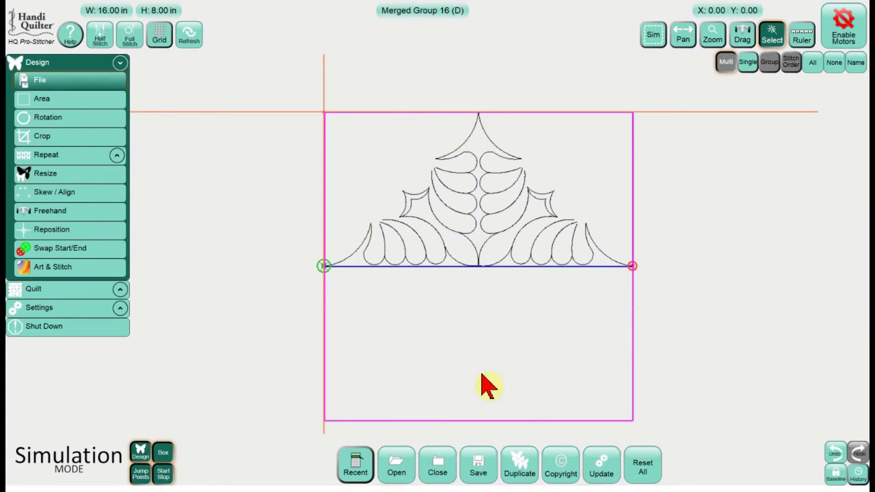
{"action": "left_click", "coordinate": [519, 466]}
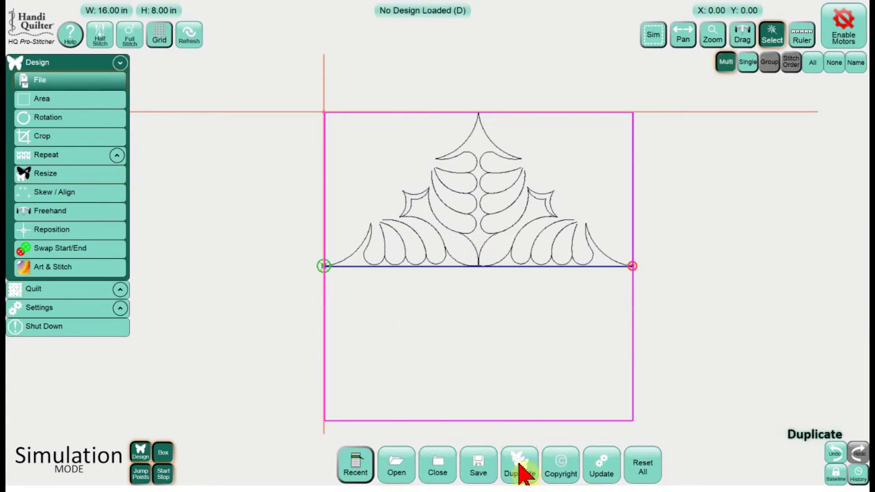
{"action": "left_click", "coordinate": [86, 121]}
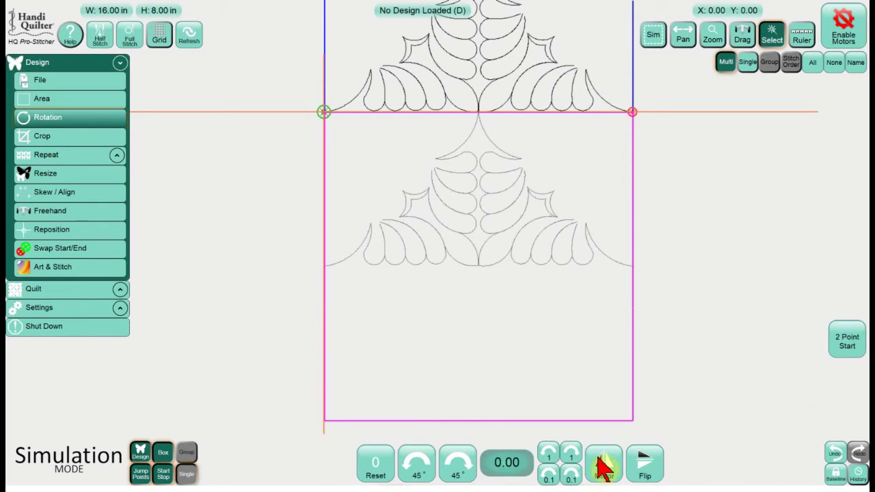
{"action": "left_click", "coordinate": [644, 466]}
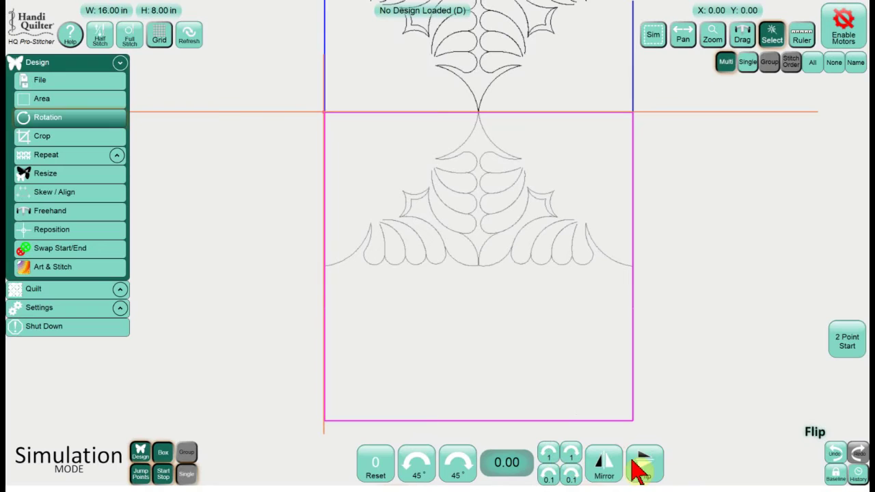
{"action": "left_click", "coordinate": [54, 191]}
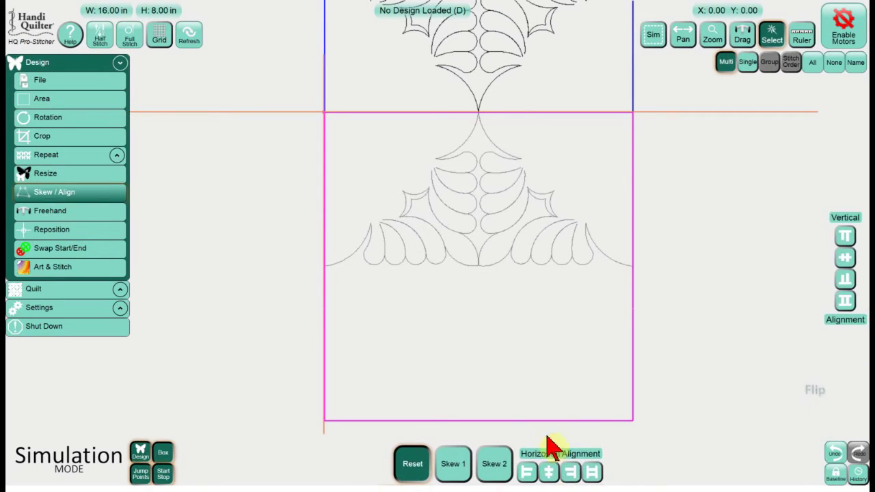
{"action": "left_click", "coordinate": [549, 472]}
{"action": "left_click", "coordinate": [845, 279]}
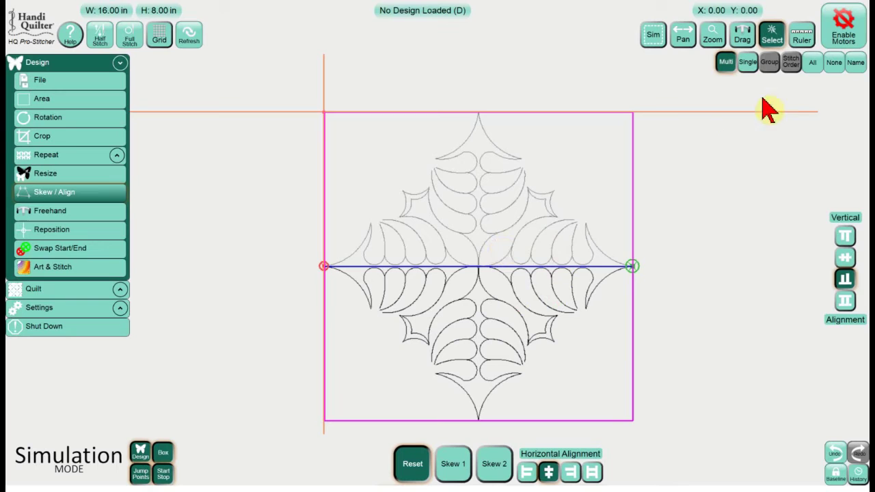
Step: Merge both triangles into one diamond and rotate it 90° clockwise
{"action": "left_click", "coordinate": [813, 63]}
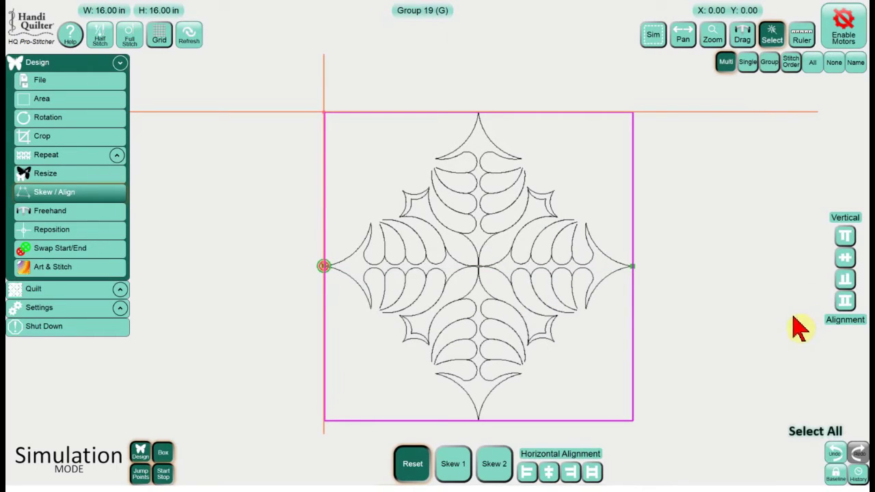
{"action": "left_click", "coordinate": [835, 475]}
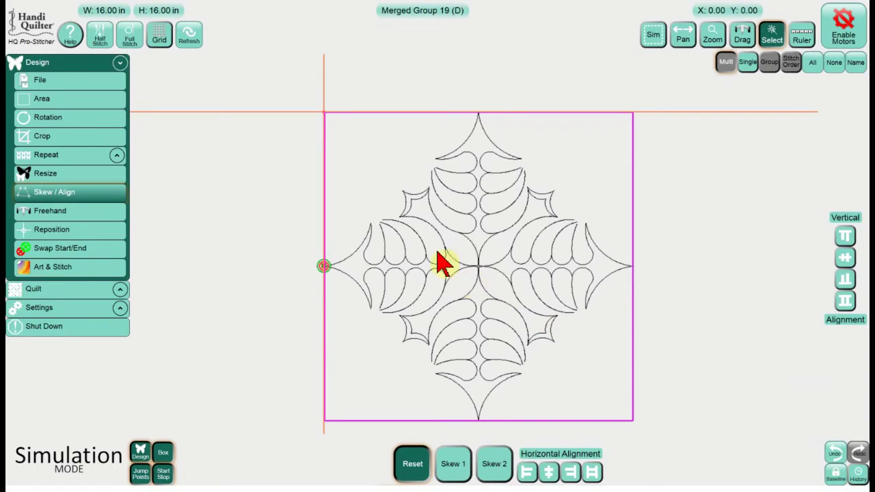
{"action": "left_click", "coordinate": [82, 117]}
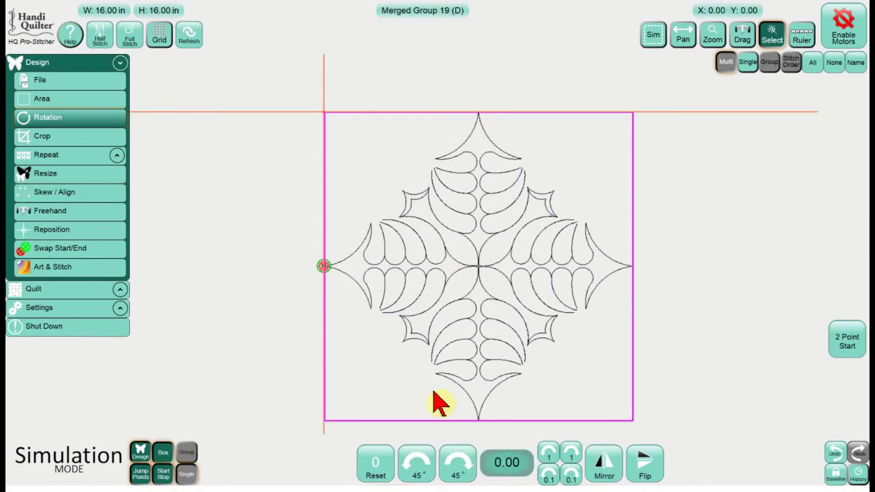
{"action": "left_click", "coordinate": [456, 463]}
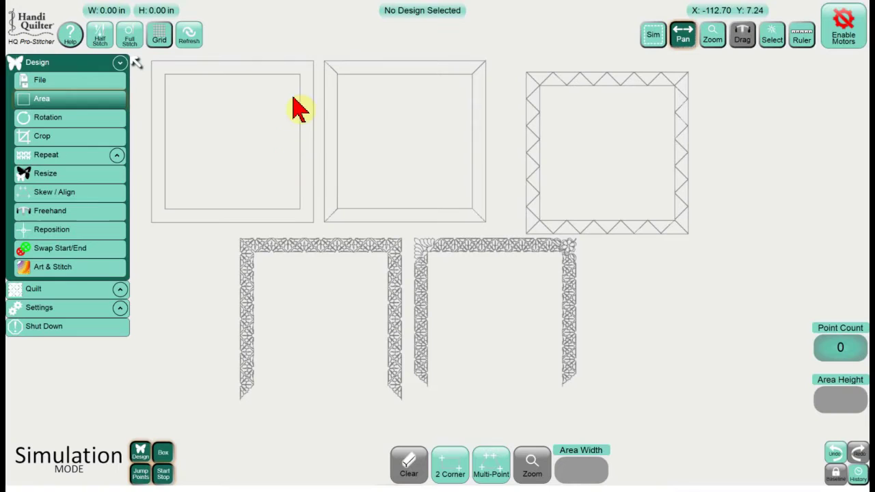
Step: Review the border samples and open the 11.91 by 5-inch delphine-tri-3-p2p design
{"action": "left_click", "coordinate": [275, 116]}
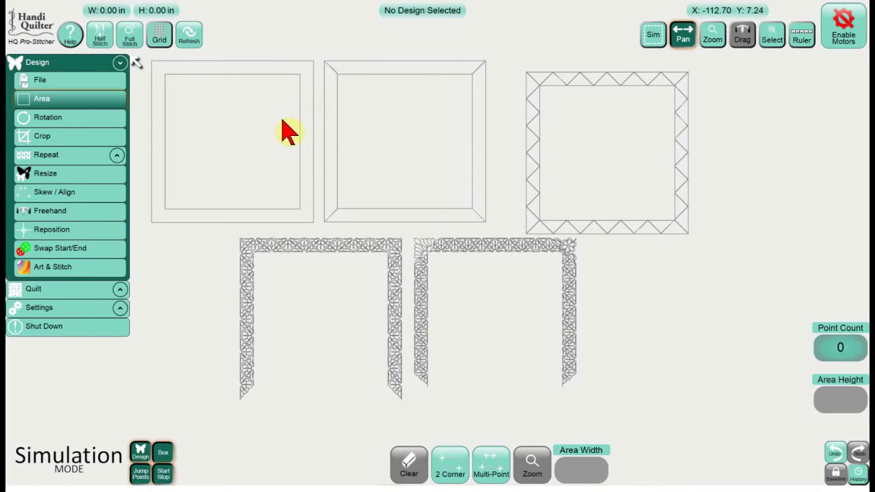
{"action": "double_click", "coordinate": [345, 74]}
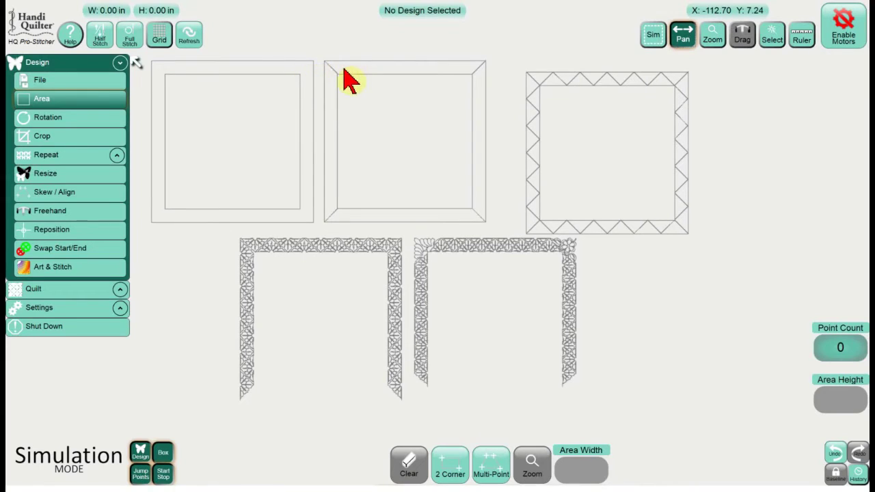
{"action": "left_click", "coordinate": [593, 94]}
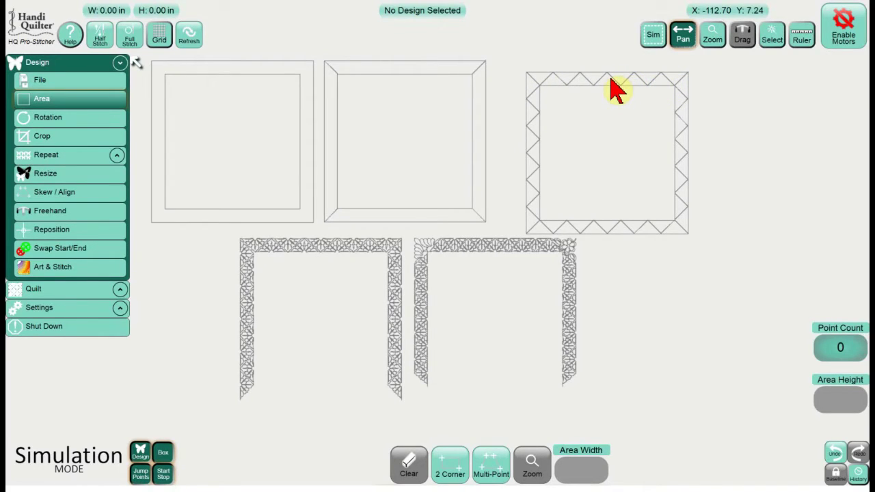
{"action": "left_click", "coordinate": [612, 84]}
{"action": "left_click", "coordinate": [612, 83]}
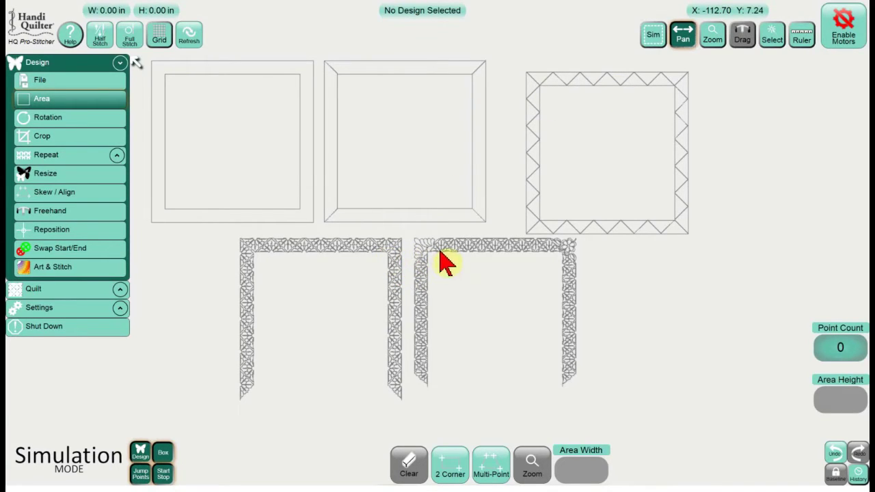
{"action": "left_click", "coordinate": [395, 262]}
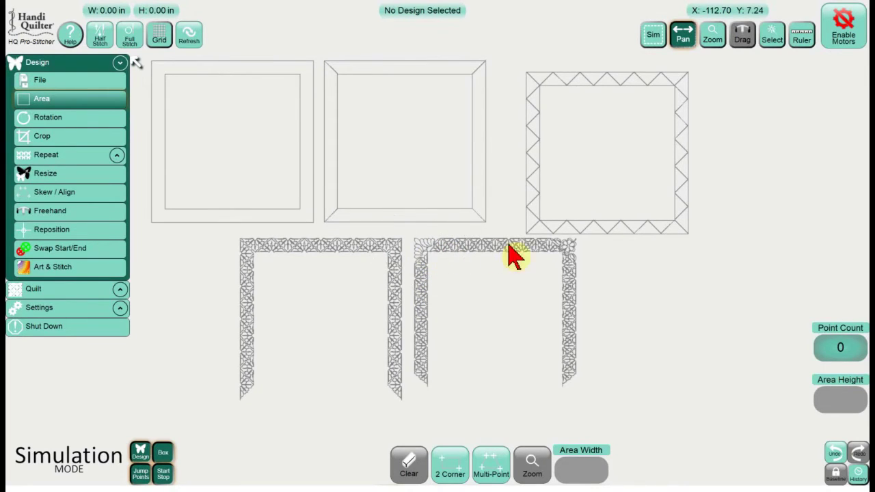
{"action": "left_click", "coordinate": [565, 249]}
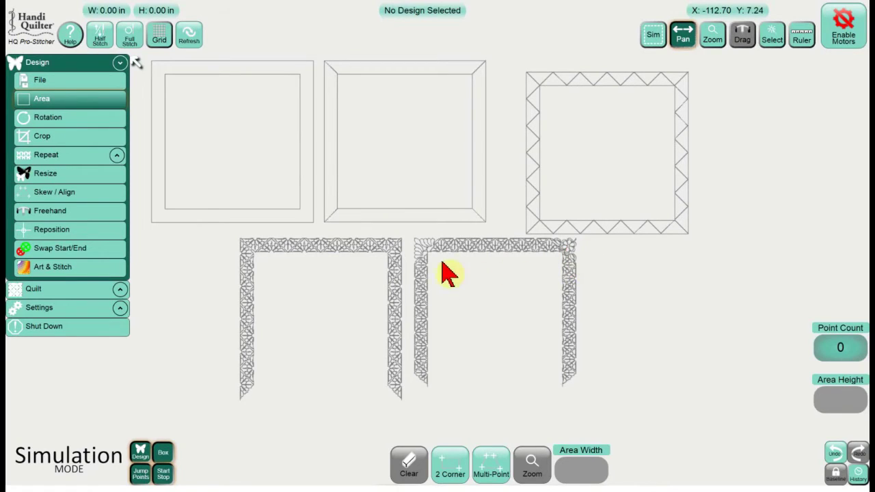
{"action": "left_click", "coordinate": [373, 265]}
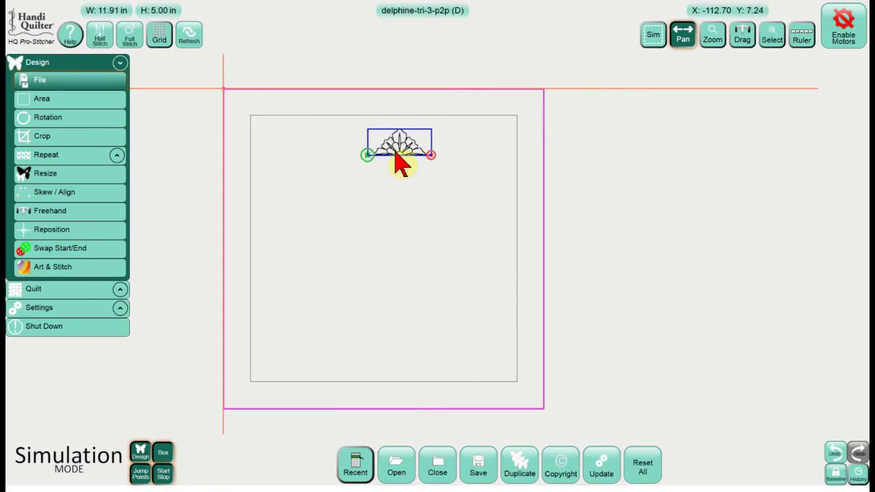
Step: Flip the delphine-tri-3-p2p triangle upside down so it hangs from the top edge
{"action": "left_click", "coordinate": [400, 164]}
{"action": "left_click", "coordinate": [55, 117]}
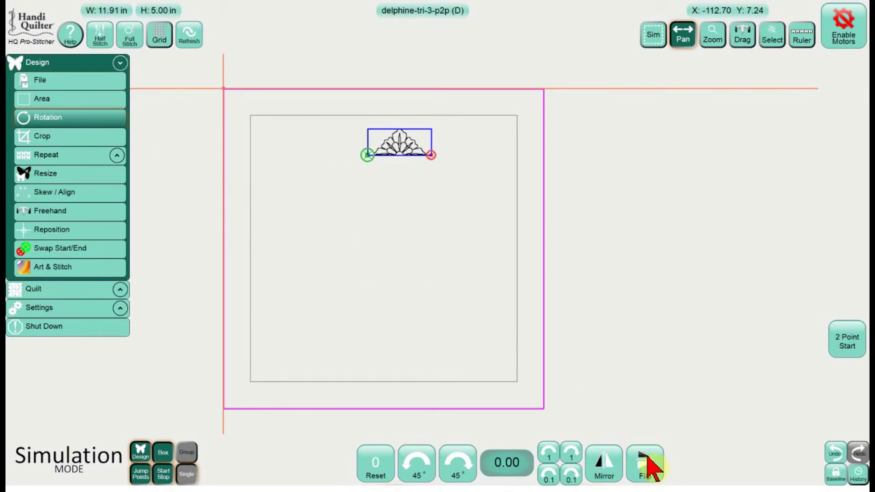
{"action": "left_click", "coordinate": [644, 463]}
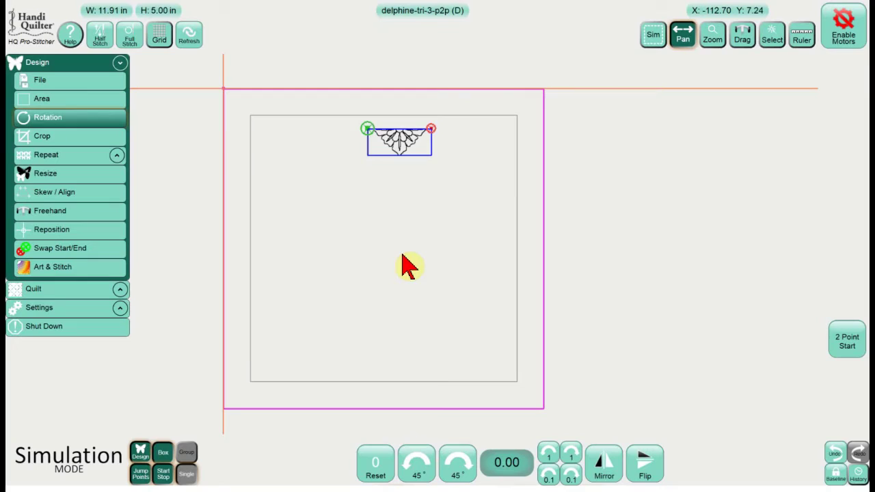
{"action": "left_click", "coordinate": [407, 152]}
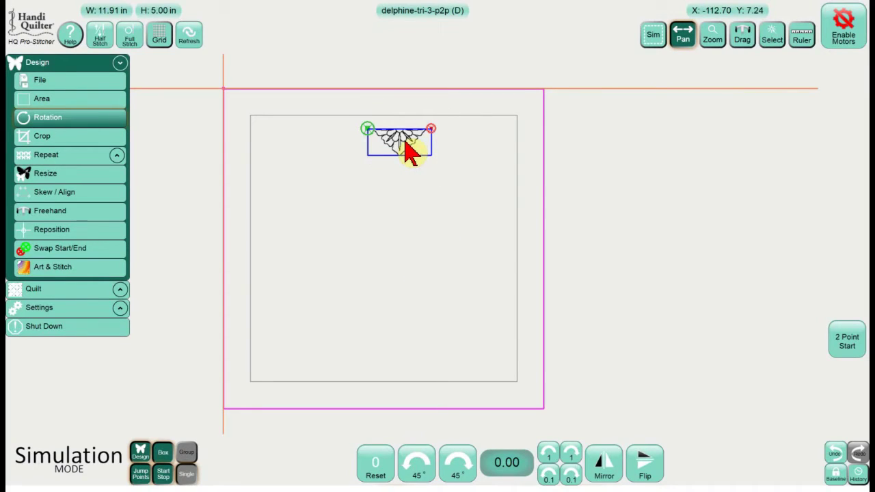
Step: Repeat the triangle twice point-to-point, centred horizontally and aligned to the top
{"action": "left_click", "coordinate": [96, 155]}
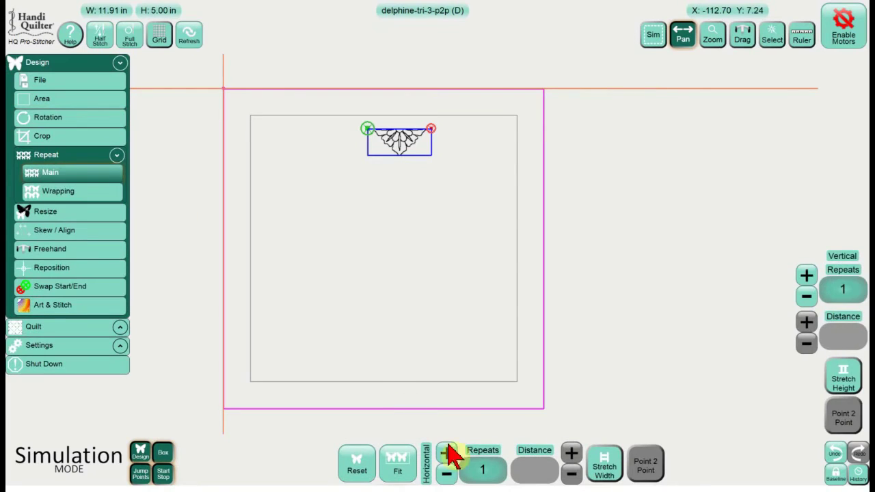
{"action": "left_click", "coordinate": [446, 453]}
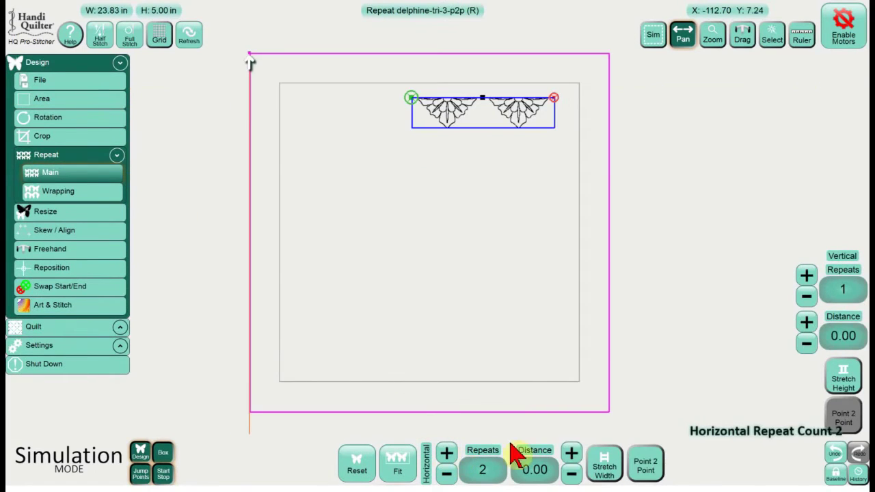
{"action": "left_click", "coordinate": [646, 464]}
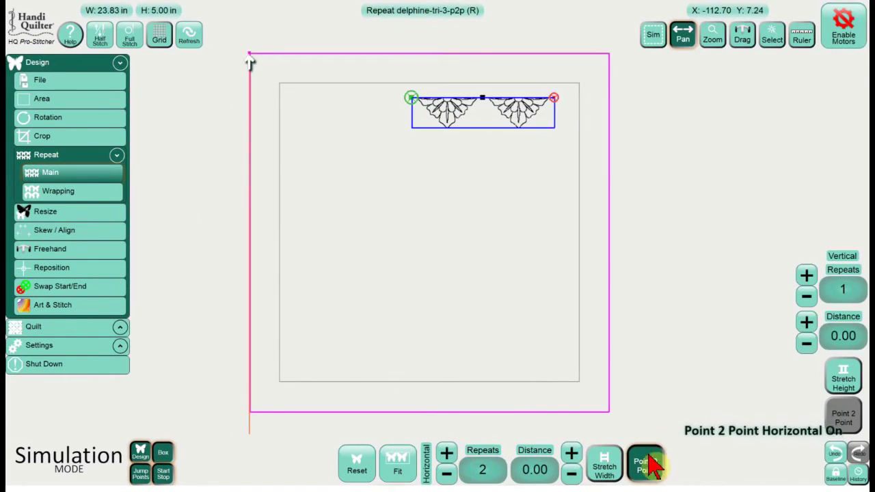
{"action": "left_click", "coordinate": [96, 230]}
{"action": "left_click", "coordinate": [548, 472]}
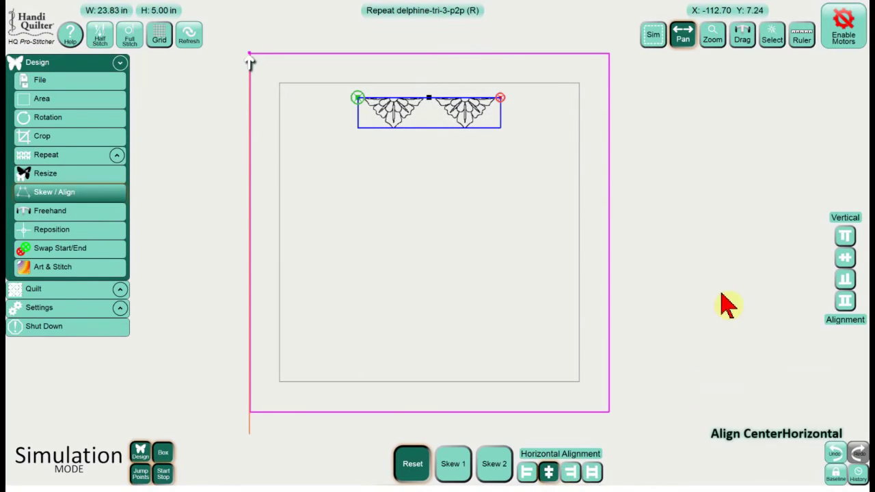
{"action": "left_click", "coordinate": [845, 236]}
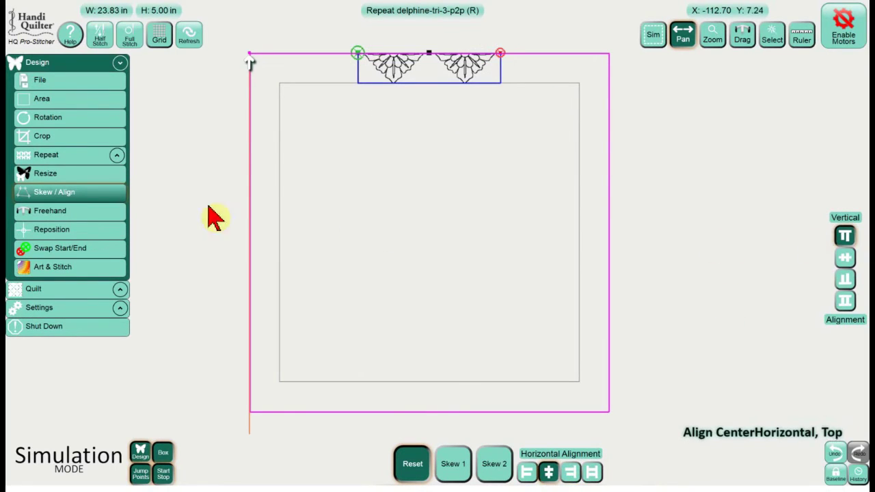
Step: Increase the row to five repeats and set it as the baseline
{"action": "left_click", "coordinate": [46, 155]}
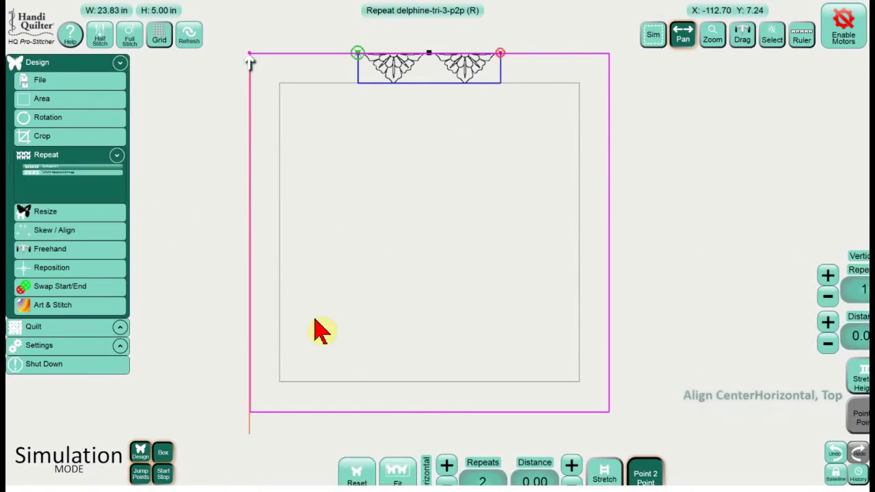
{"action": "left_click", "coordinate": [448, 453]}
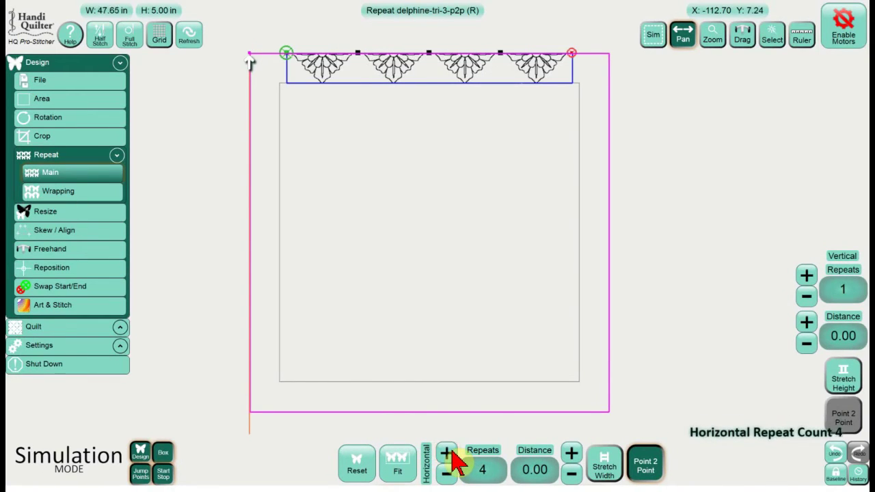
{"action": "left_click", "coordinate": [447, 453]}
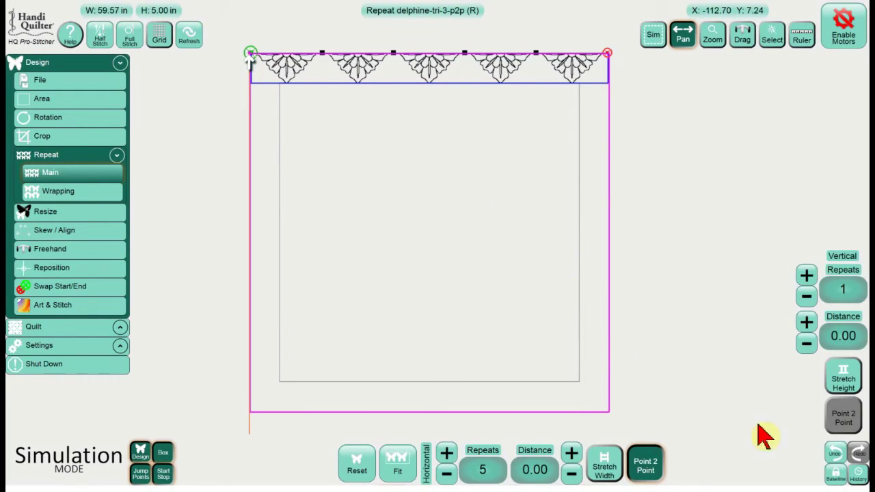
{"action": "left_click", "coordinate": [839, 479]}
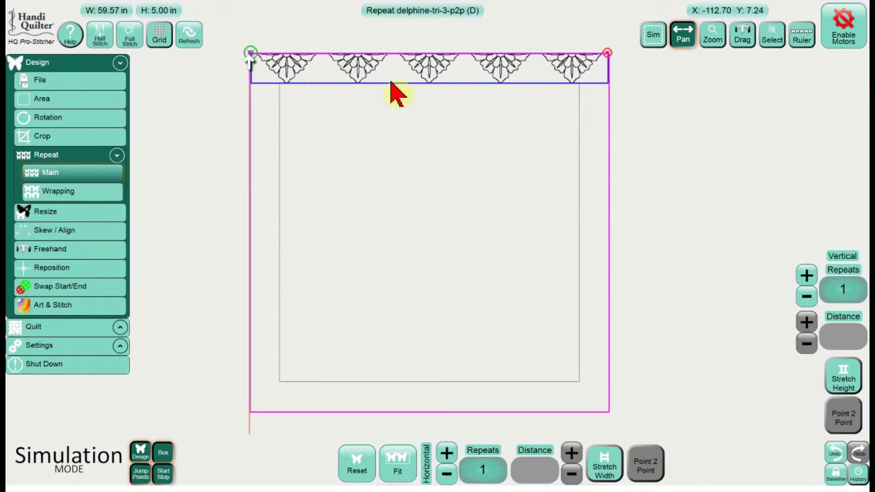
Step: Reload the delphine-tri-3-p2p design from the recent files
{"action": "left_click", "coordinate": [123, 81]}
{"action": "left_click", "coordinate": [355, 468]}
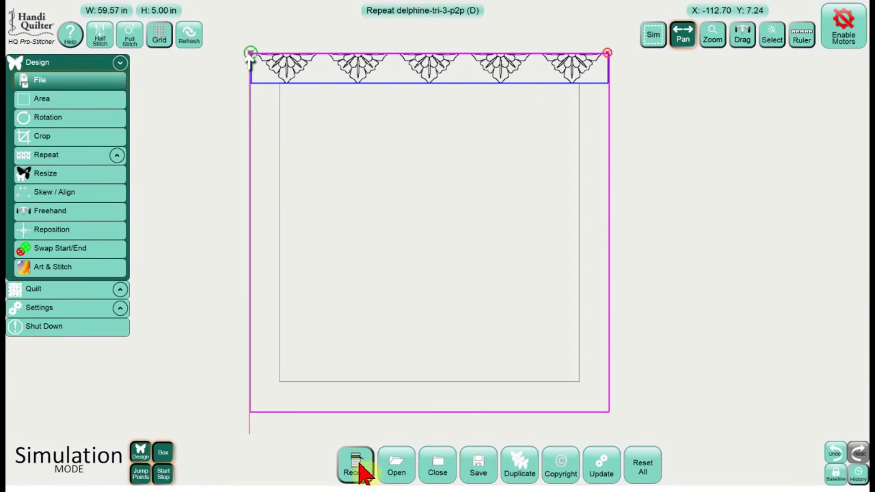
{"action": "left_click", "coordinate": [260, 252]}
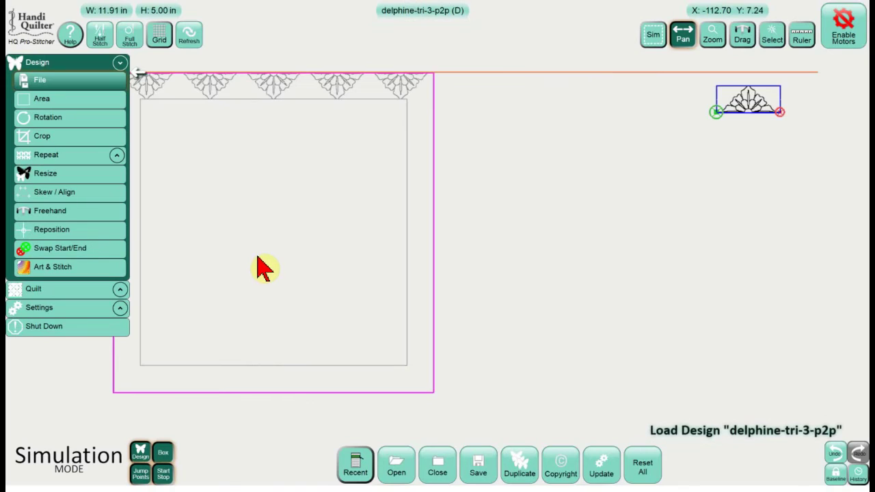
Step: Repeat it point-to-point, centre it along the top edge, and increase to four repeats
{"action": "left_click", "coordinate": [95, 154]}
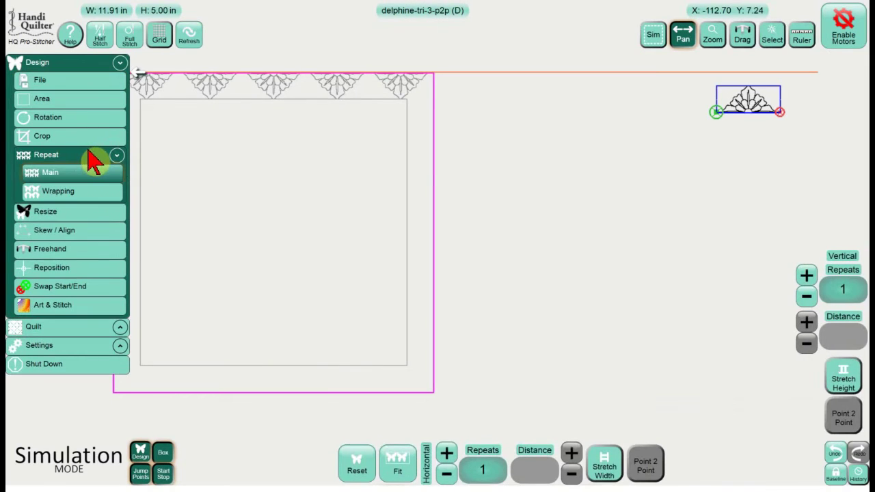
{"action": "left_click", "coordinate": [447, 453]}
{"action": "left_click", "coordinate": [645, 465]}
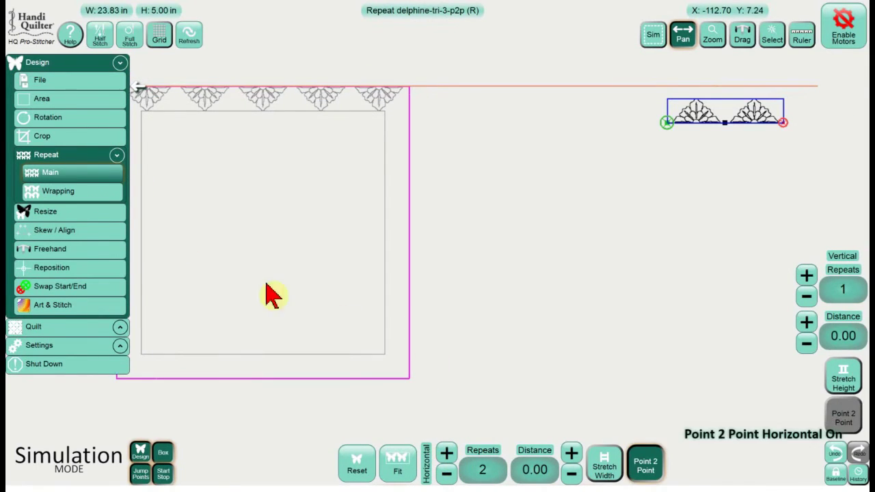
{"action": "left_click", "coordinate": [92, 232]}
{"action": "left_click", "coordinate": [547, 471]}
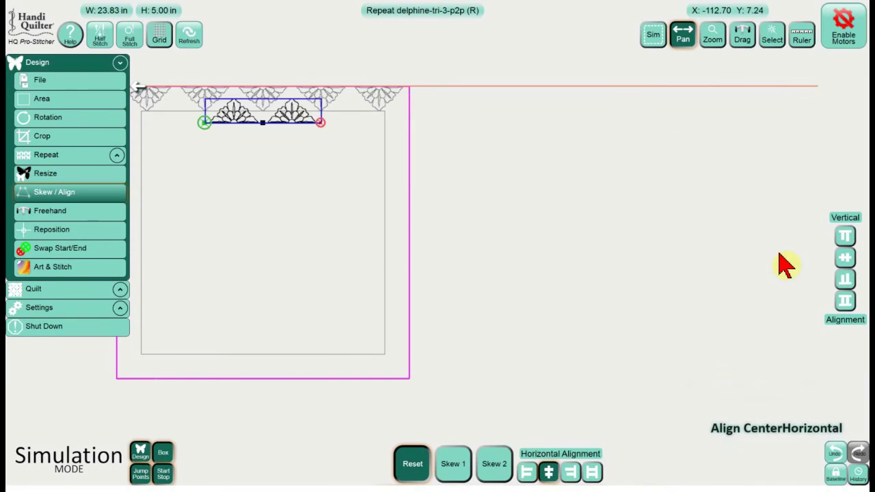
{"action": "left_click", "coordinate": [845, 236]}
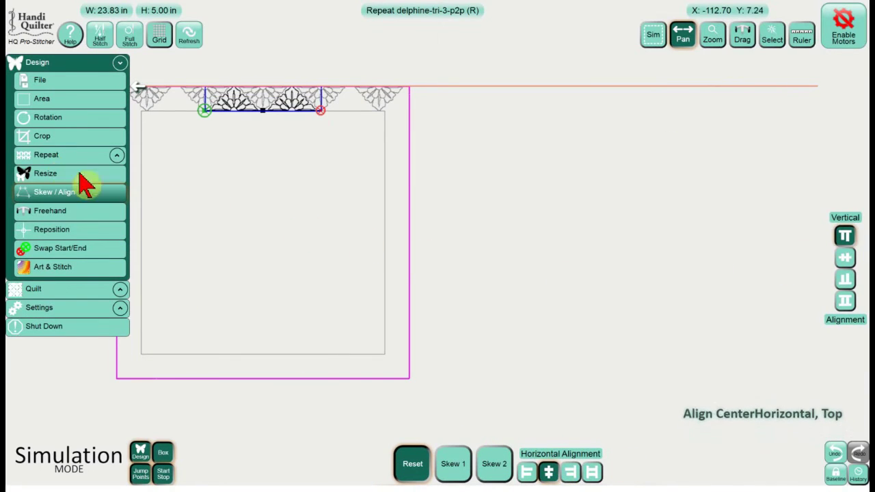
{"action": "left_click", "coordinate": [68, 155]}
{"action": "left_click", "coordinate": [447, 453]}
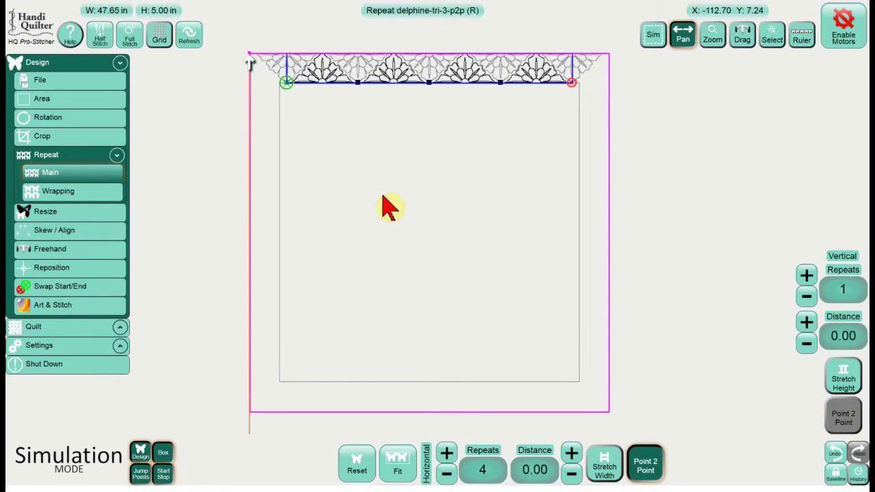
Step: Group and merge both delphine triangle rows, then stretch the merged design to 60 in wide
{"action": "left_click", "coordinate": [837, 475]}
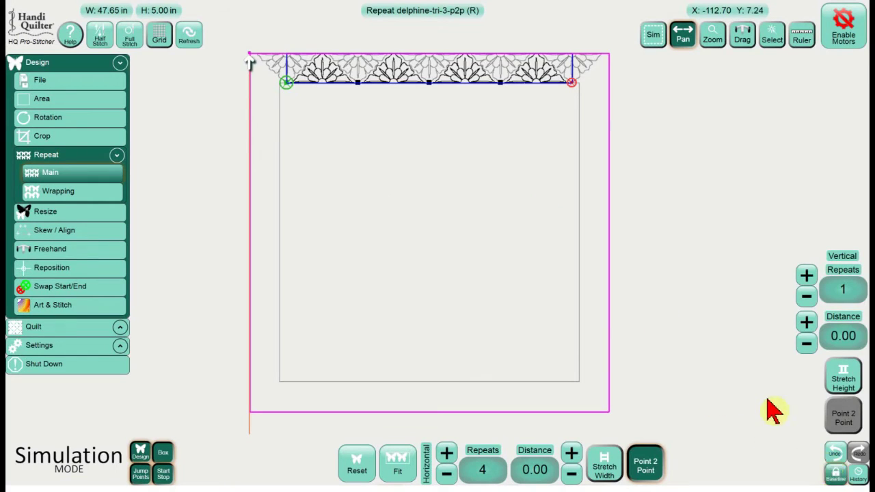
{"action": "left_click", "coordinate": [777, 35]}
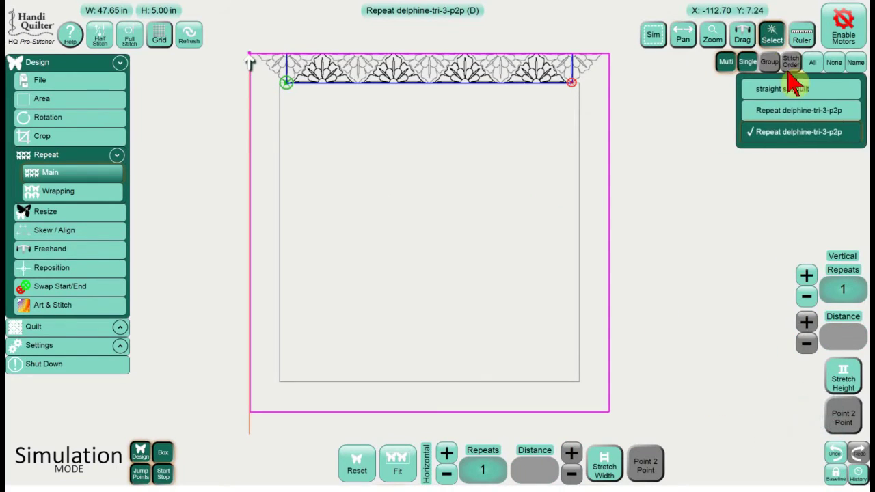
{"action": "left_click", "coordinate": [770, 110]}
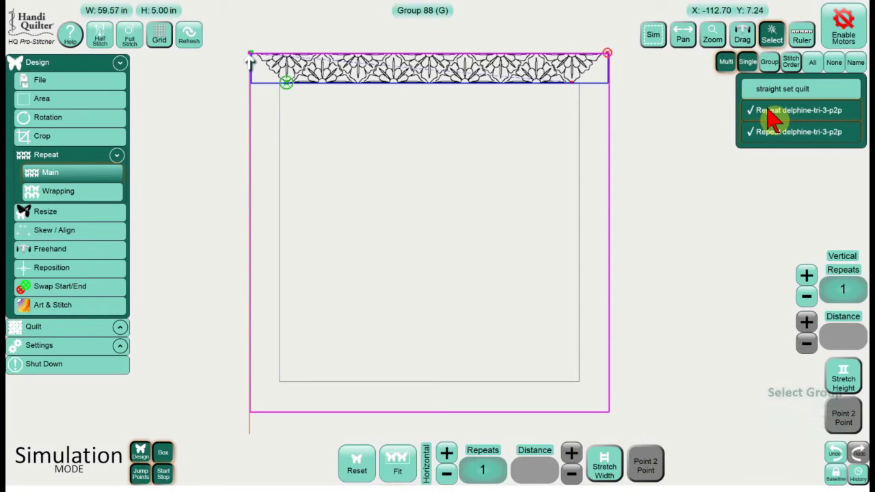
{"action": "left_click", "coordinate": [839, 477]}
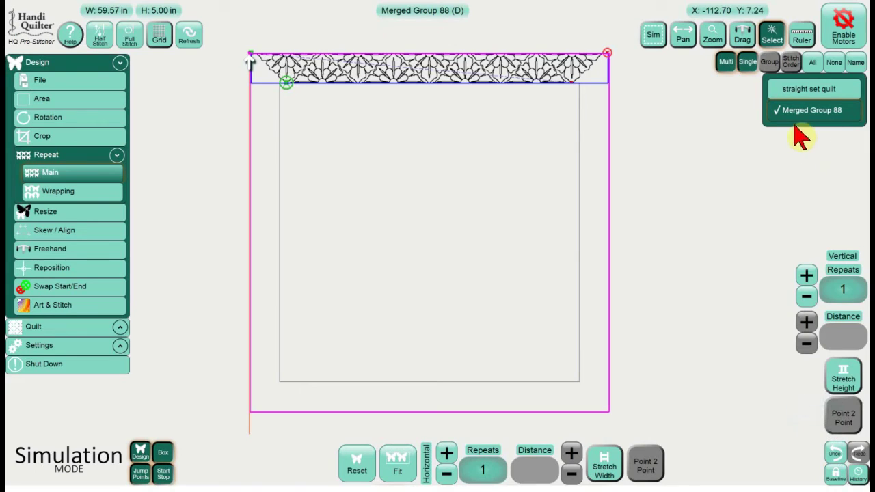
{"action": "left_click", "coordinate": [604, 464]}
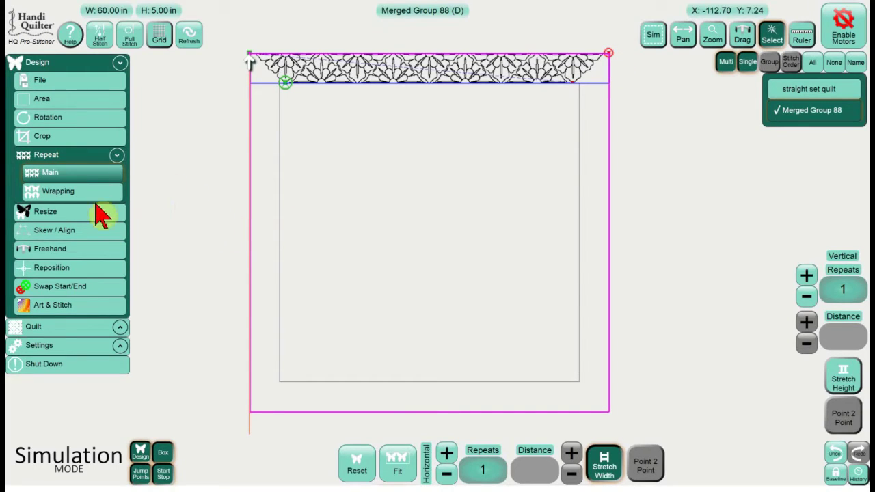
Step: Unlock the aspect ratio and widen the merged top border to 61.25 inches
{"action": "left_click", "coordinate": [45, 211]}
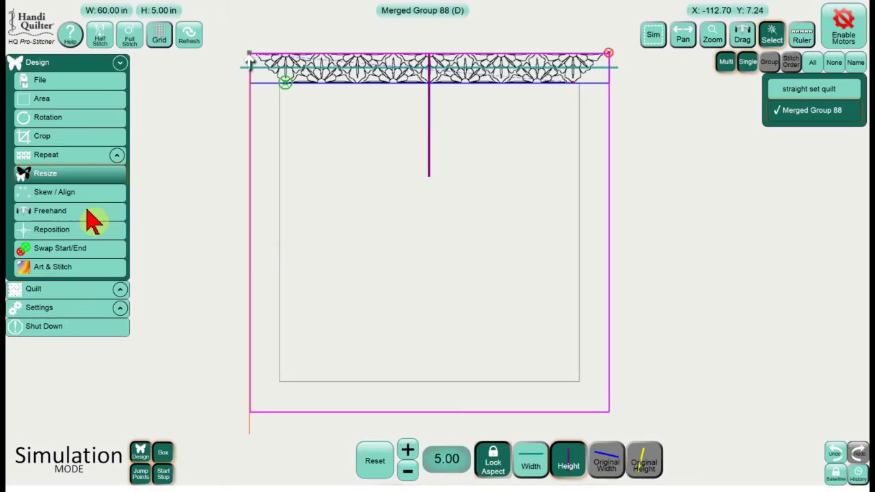
{"action": "left_click", "coordinate": [530, 472]}
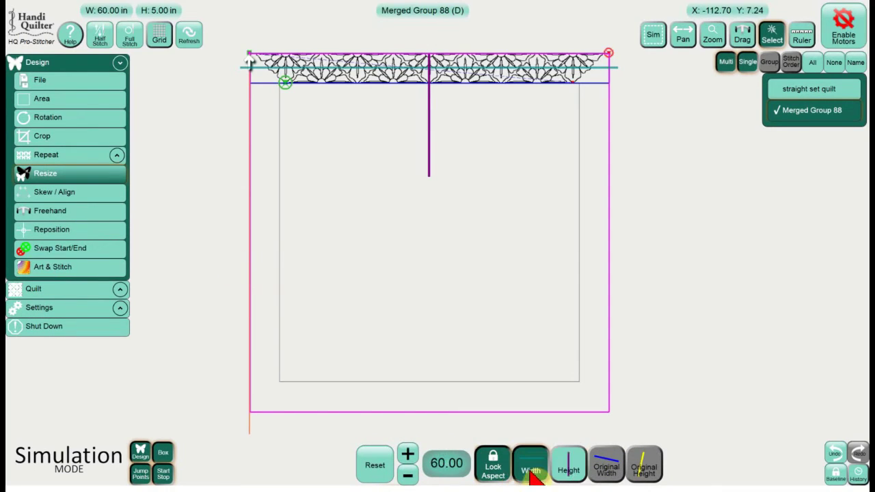
{"action": "left_click", "coordinate": [493, 466]}
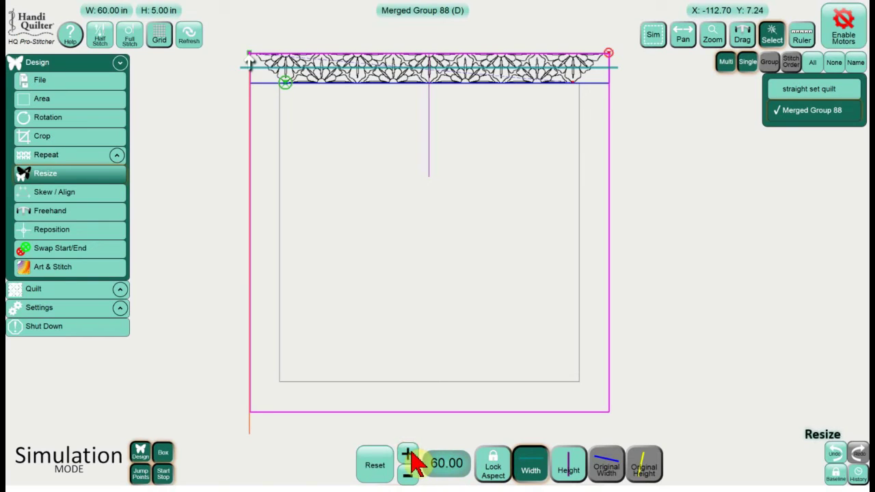
{"action": "left_click", "coordinate": [54, 192]}
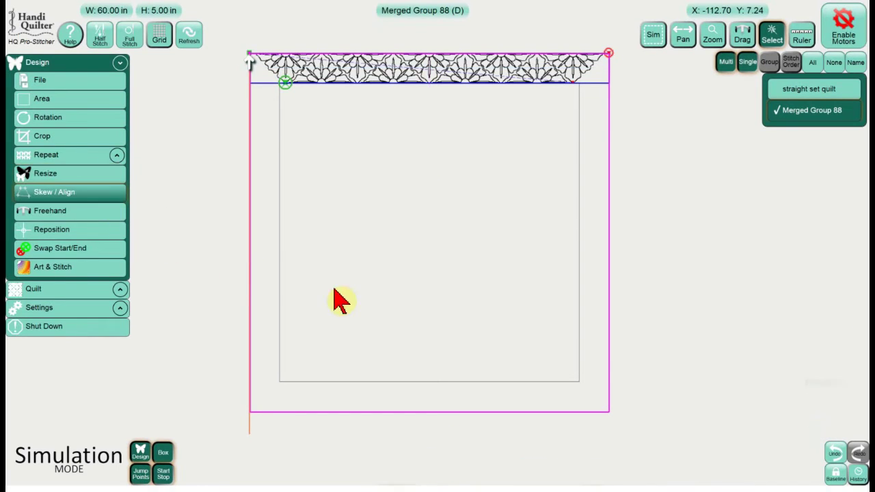
{"action": "left_click", "coordinate": [592, 472]}
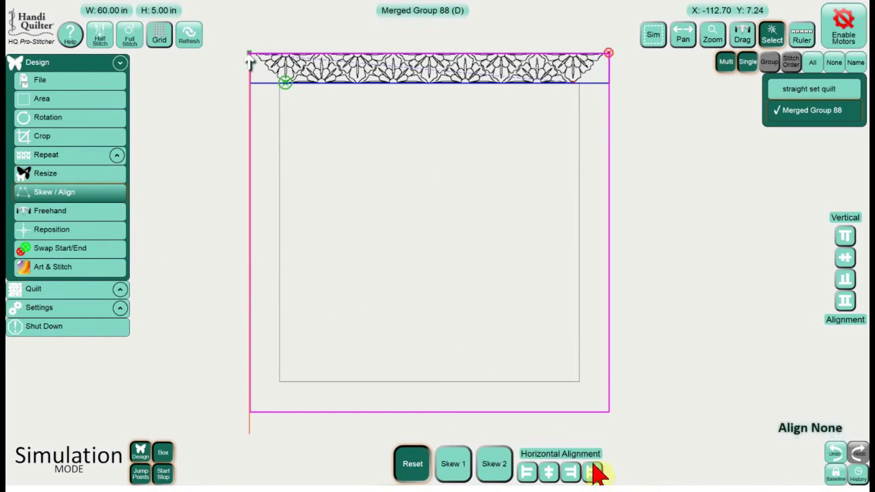
{"action": "left_click", "coordinate": [45, 173]}
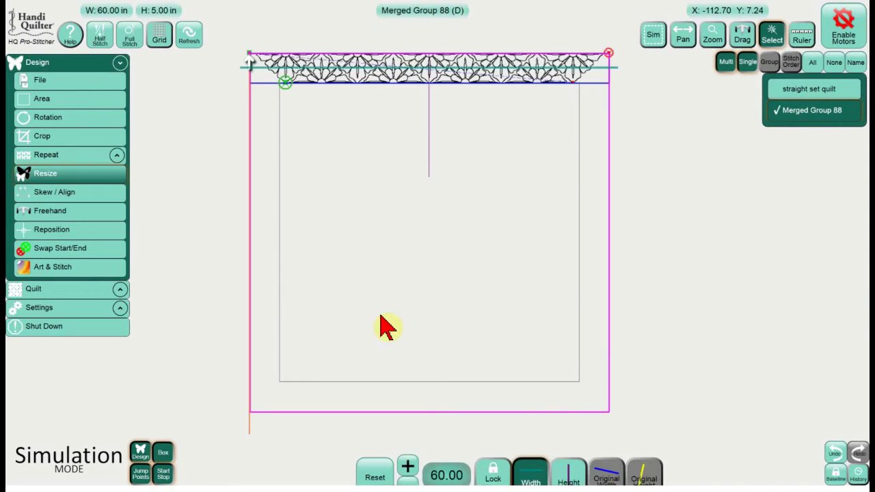
{"action": "left_click", "coordinate": [407, 453]}
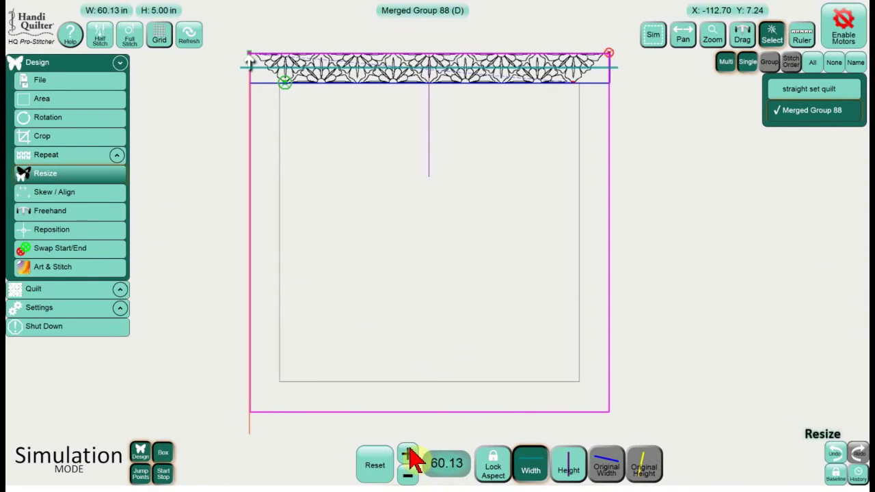
{"action": "left_click", "coordinate": [407, 453]}
{"action": "left_click", "coordinate": [407, 453]}
{"action": "left_click", "coordinate": [408, 453]}
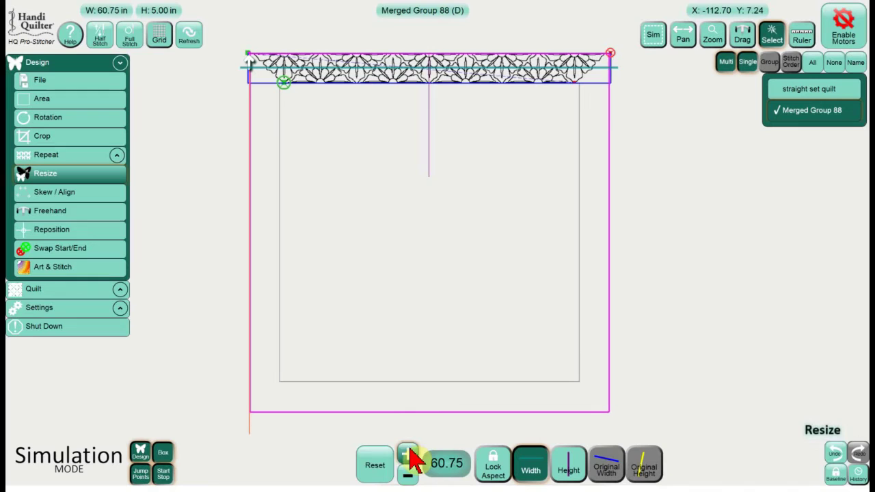
{"action": "left_click", "coordinate": [407, 453]}
{"action": "left_click", "coordinate": [407, 453]}
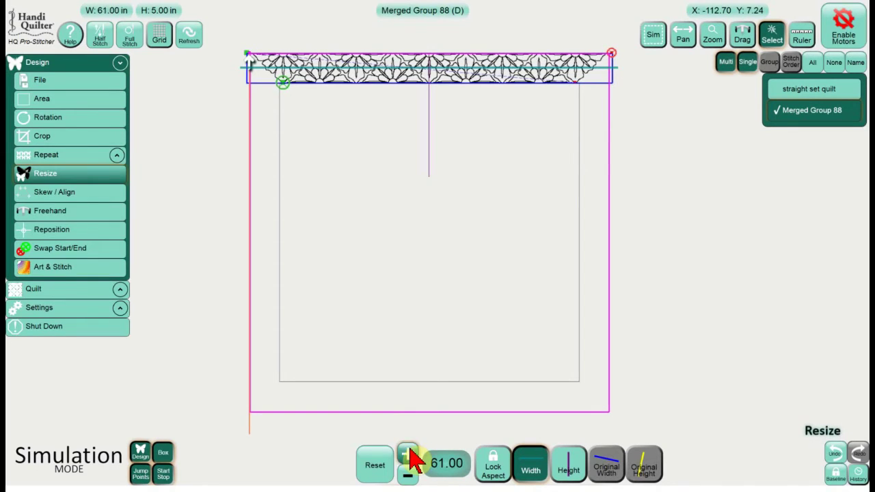
{"action": "left_click", "coordinate": [407, 453]}
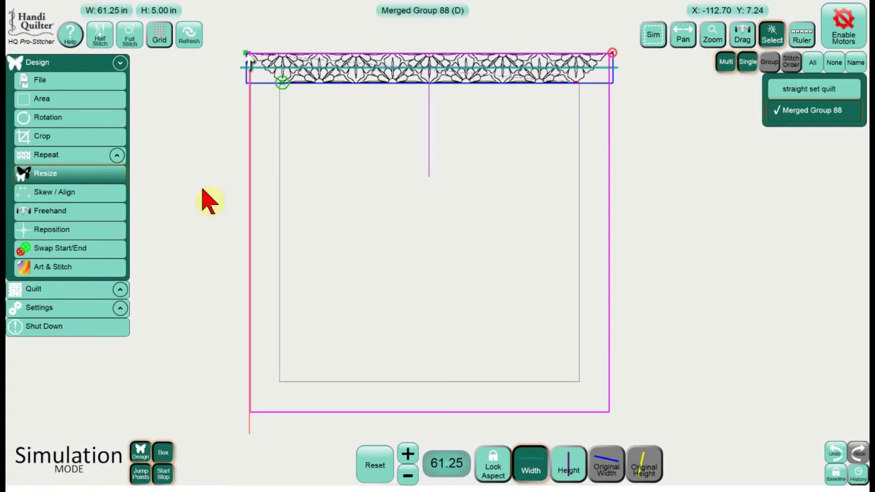
Step: Crop the border outside the closed quilt boundary back to 60 by 5 inches and baseline it
{"action": "left_click", "coordinate": [78, 137]}
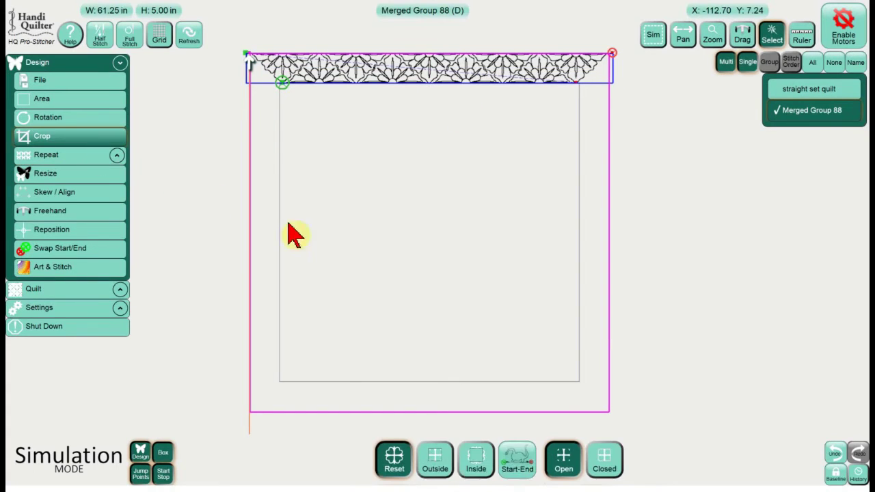
{"action": "left_click", "coordinate": [607, 467]}
{"action": "left_click", "coordinate": [435, 467]}
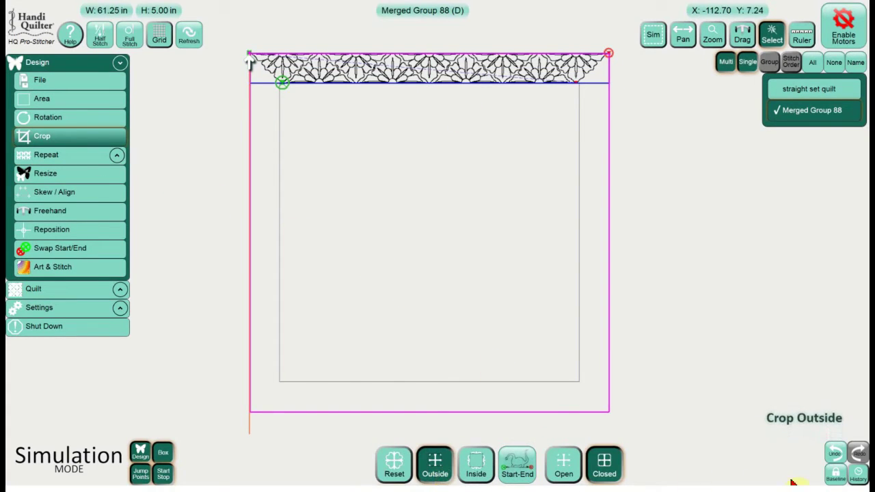
{"action": "left_click", "coordinate": [835, 475]}
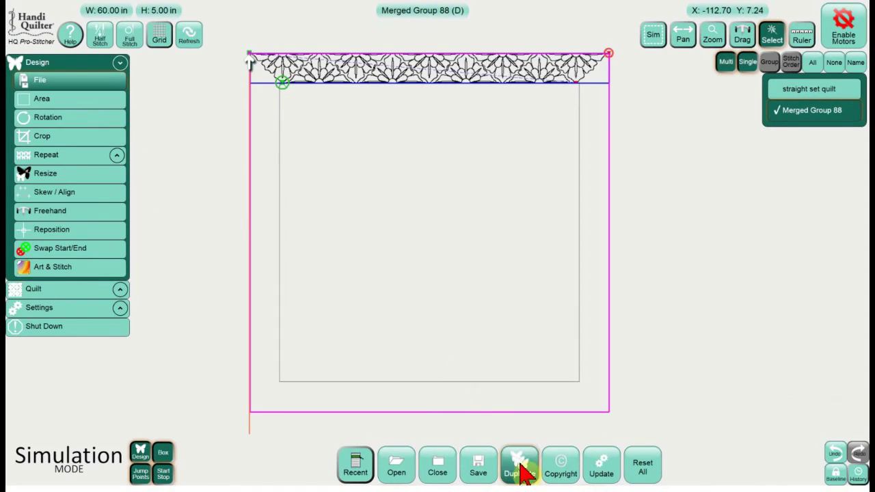
Step: Duplicate the top border and rotate the copy 90° to stand upright
{"action": "left_click", "coordinate": [519, 468]}
{"action": "left_click", "coordinate": [102, 117]}
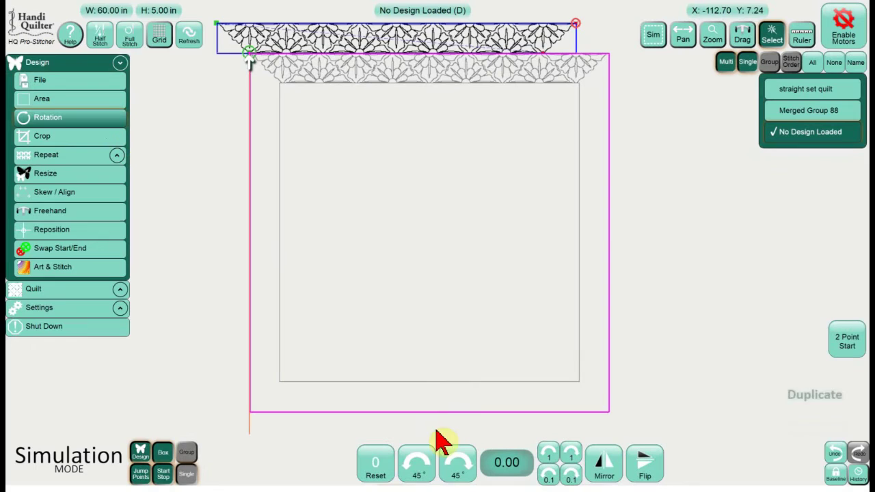
{"action": "left_click", "coordinate": [458, 465]}
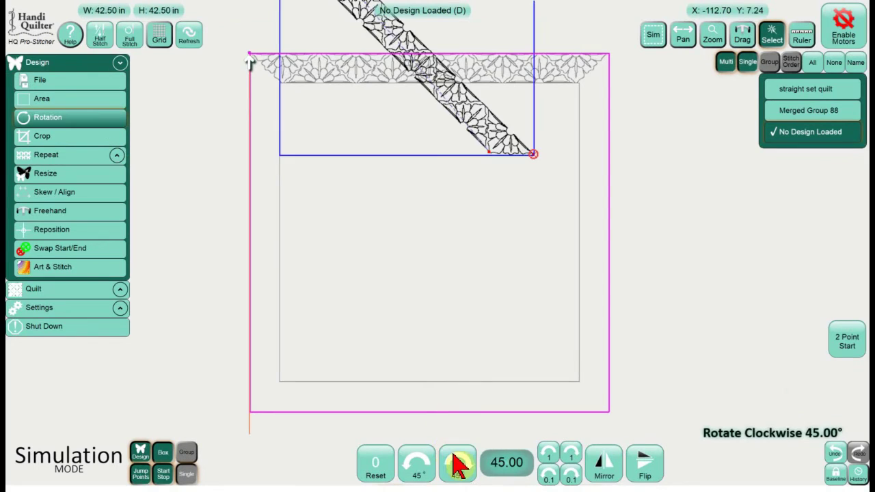
{"action": "left_click", "coordinate": [109, 192]}
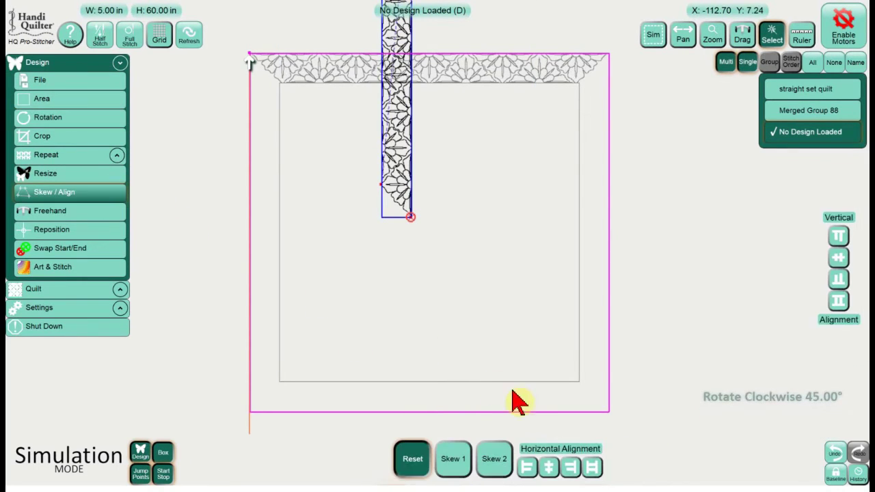
Step: Align the upright border copy to the right edge, centred vertically
{"action": "left_click", "coordinate": [577, 473]}
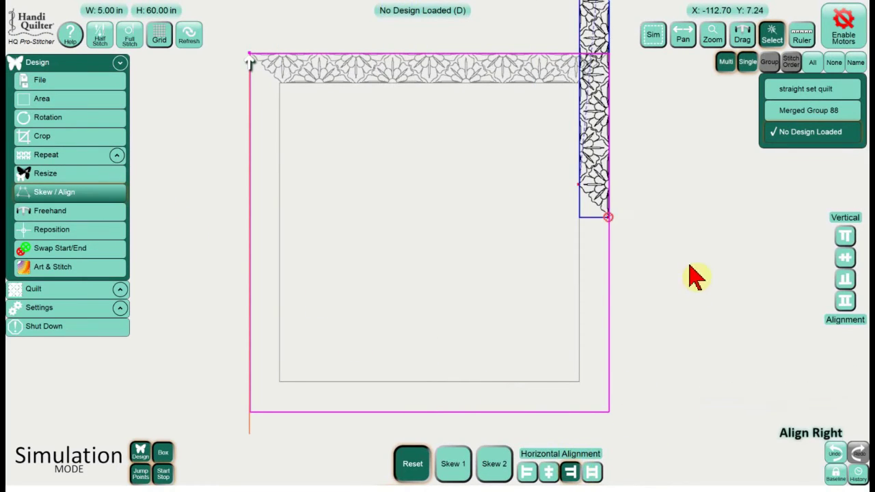
{"action": "left_click", "coordinate": [845, 258]}
{"action": "left_click", "coordinate": [666, 212]}
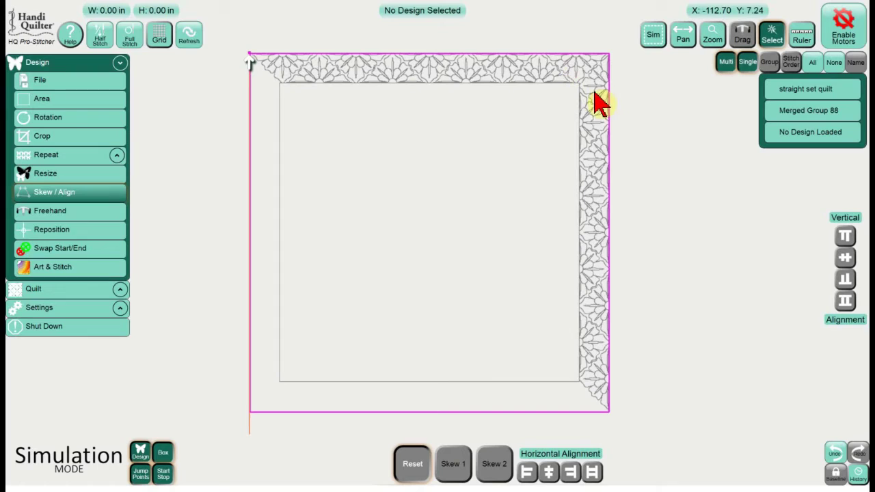
{"action": "left_click", "coordinate": [598, 145]}
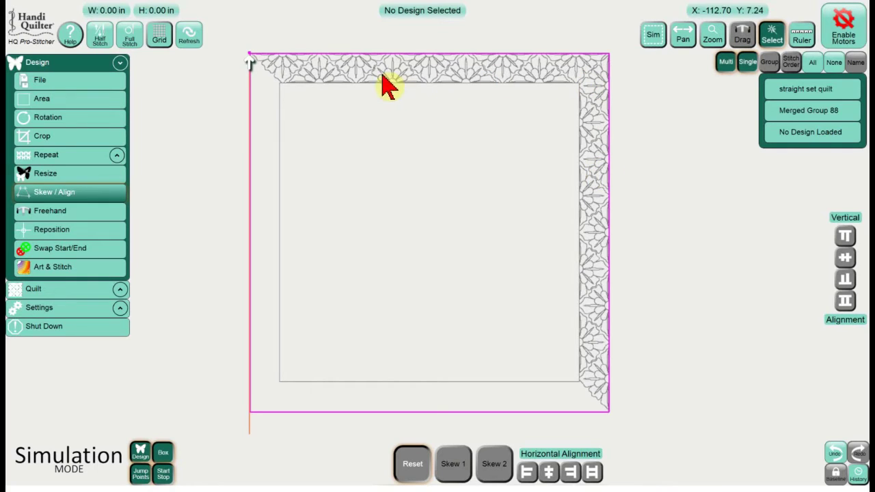
{"action": "left_click", "coordinate": [429, 140]}
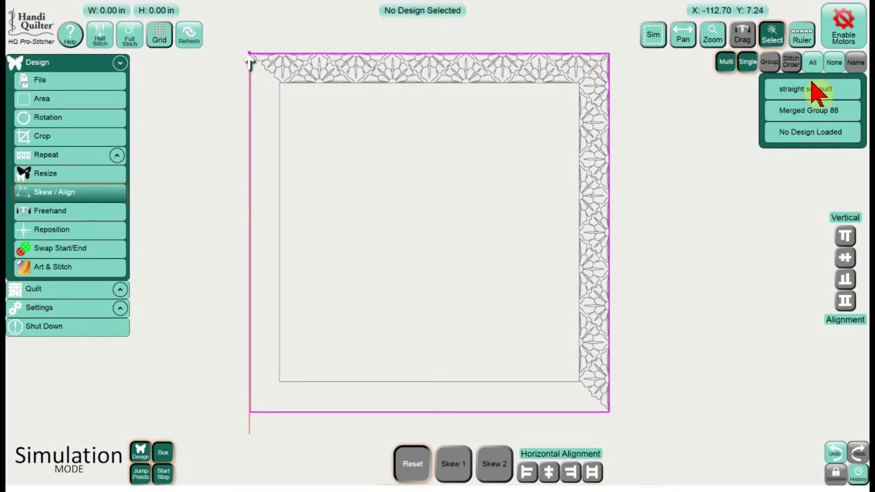
Step: Duplicate the selected top and right borders and flip the copy
{"action": "left_click", "coordinate": [813, 110]}
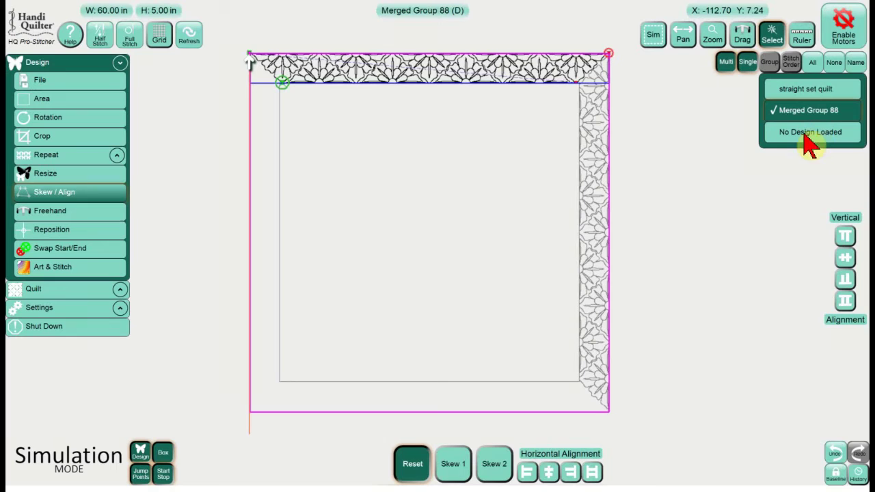
{"action": "left_click", "coordinate": [810, 131]}
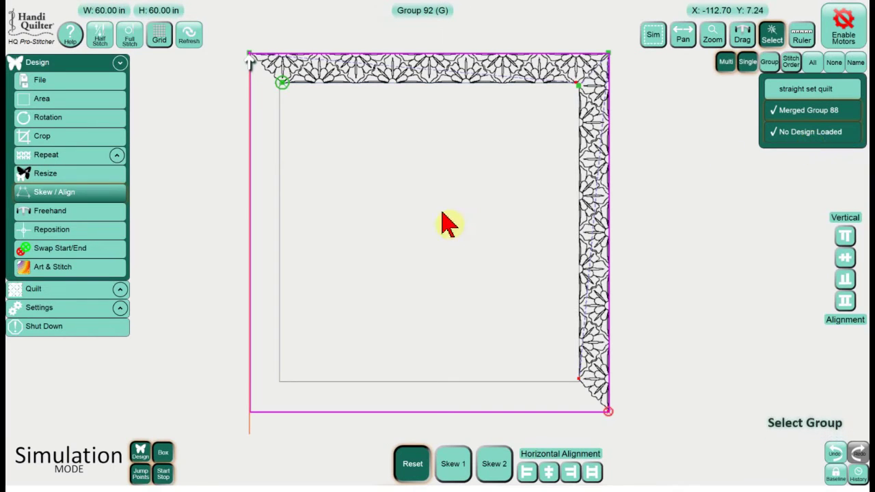
{"action": "left_click", "coordinate": [68, 80]}
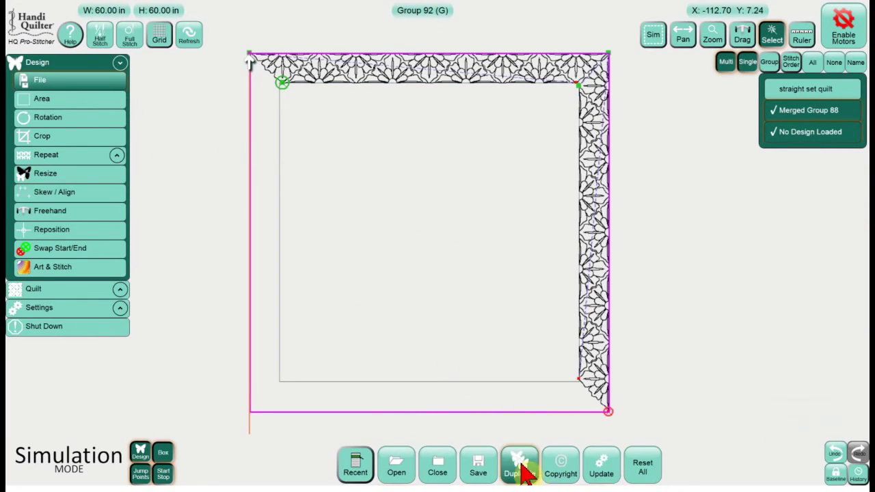
{"action": "left_click", "coordinate": [520, 465]}
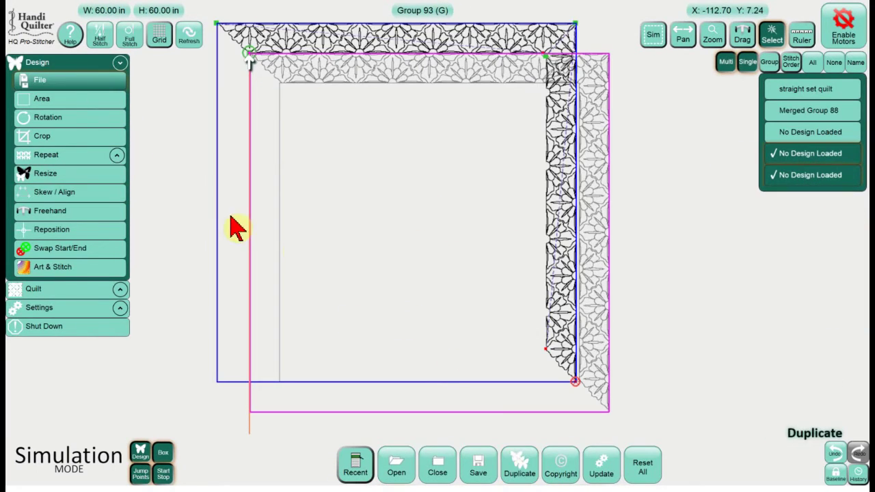
{"action": "left_click", "coordinate": [48, 117]}
{"action": "left_click", "coordinate": [601, 470]}
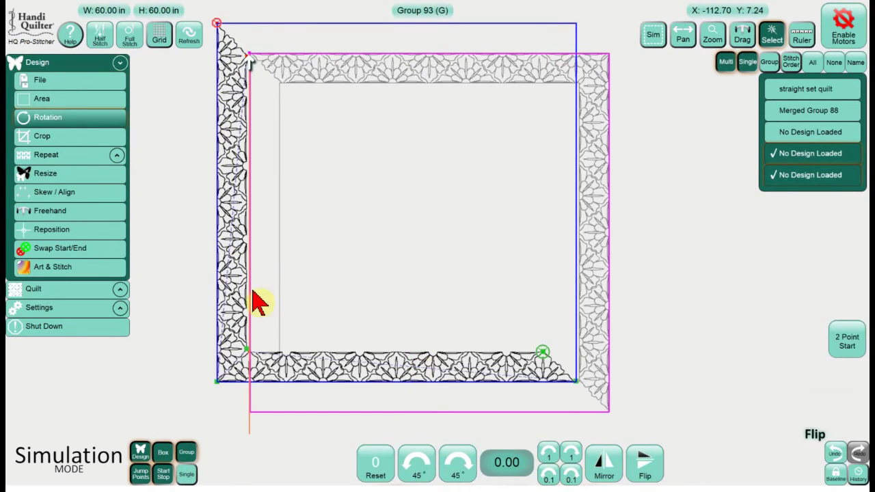
Step: Align the flipped border copy to the quilt's left and bottom edges
{"action": "left_click", "coordinate": [69, 194]}
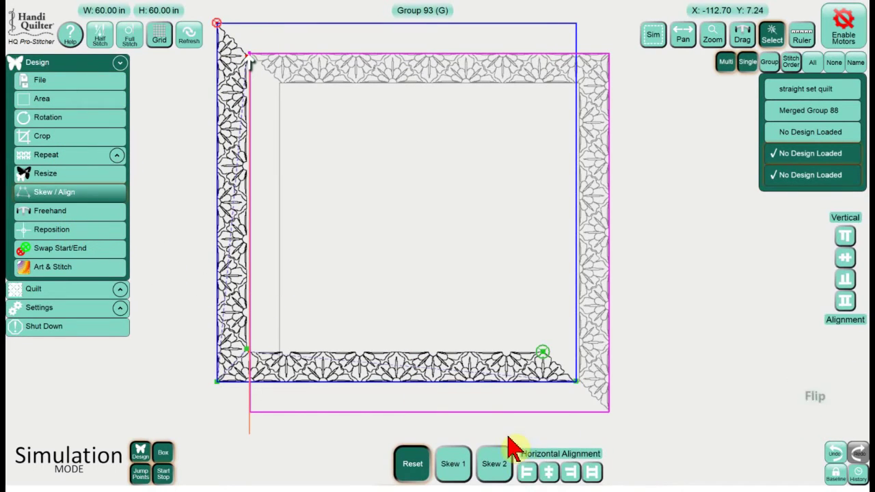
{"action": "left_click", "coordinate": [533, 473]}
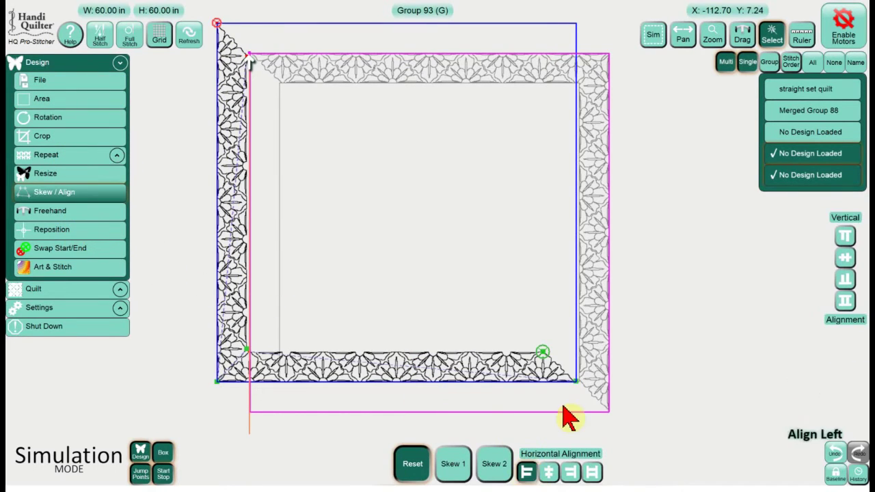
{"action": "left_click", "coordinate": [845, 282]}
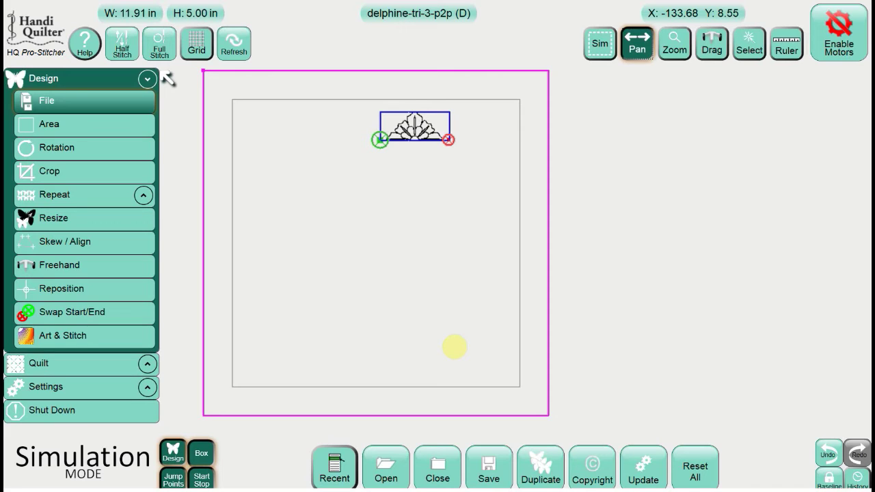
Step: Repeat the triangle motif twice point to point, centred along the top edge
{"action": "left_click", "coordinate": [75, 195]}
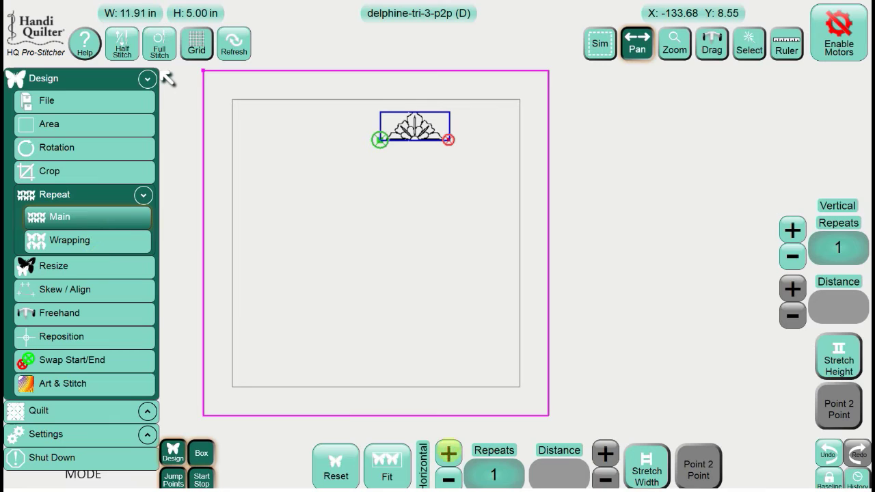
{"action": "left_click", "coordinate": [448, 452]}
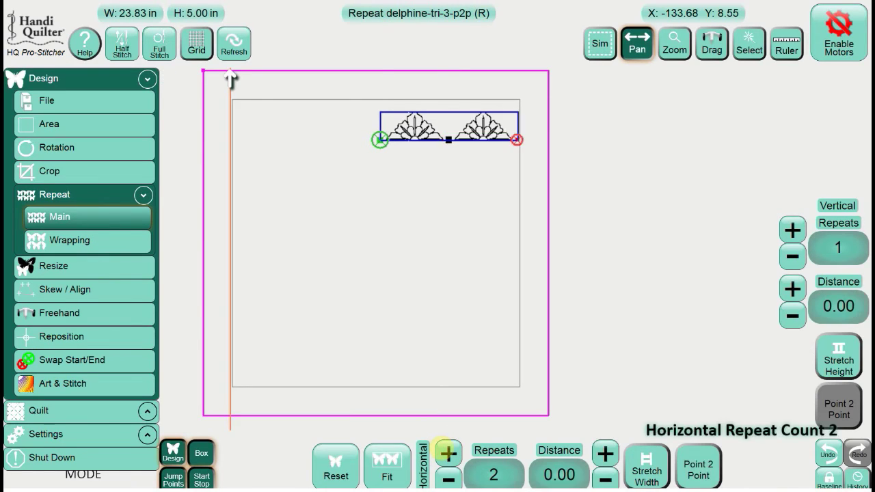
{"action": "left_click", "coordinate": [698, 469]}
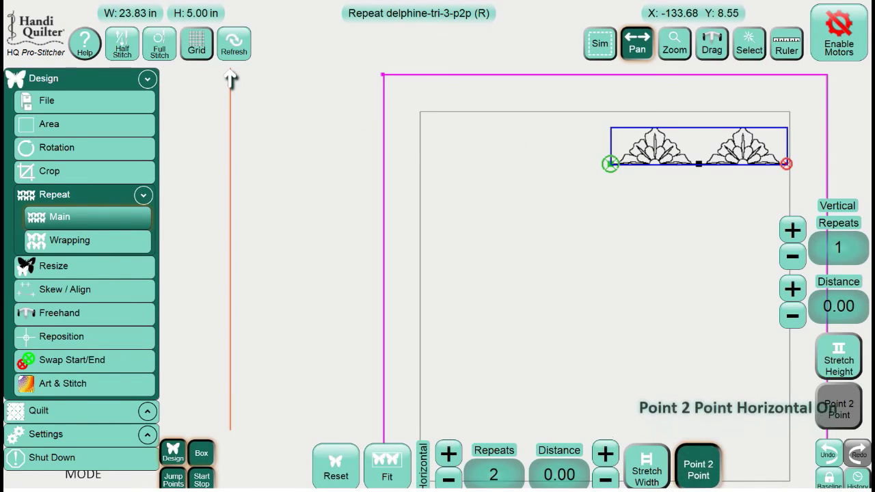
{"action": "left_click", "coordinate": [65, 289]}
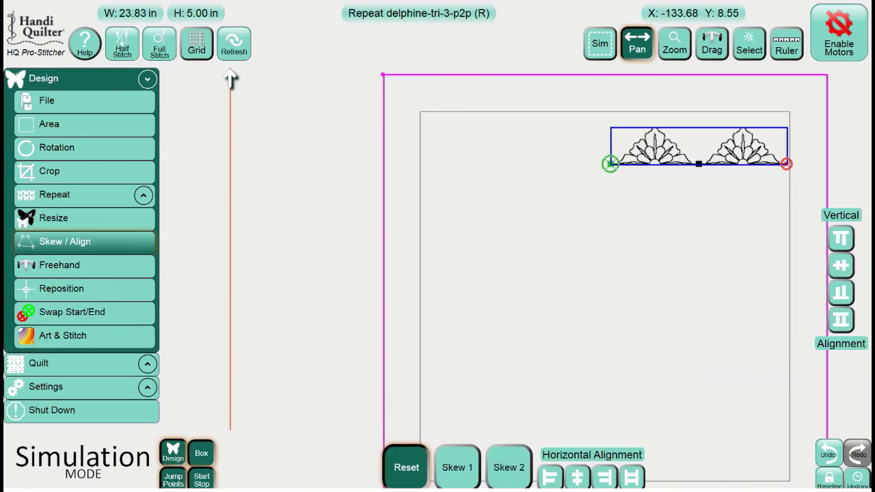
{"action": "left_click", "coordinate": [576, 477]}
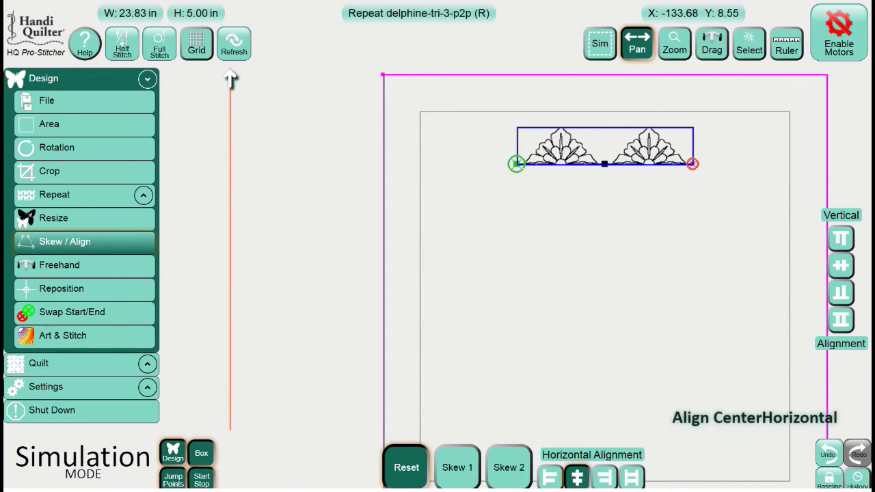
{"action": "left_click", "coordinate": [840, 237]}
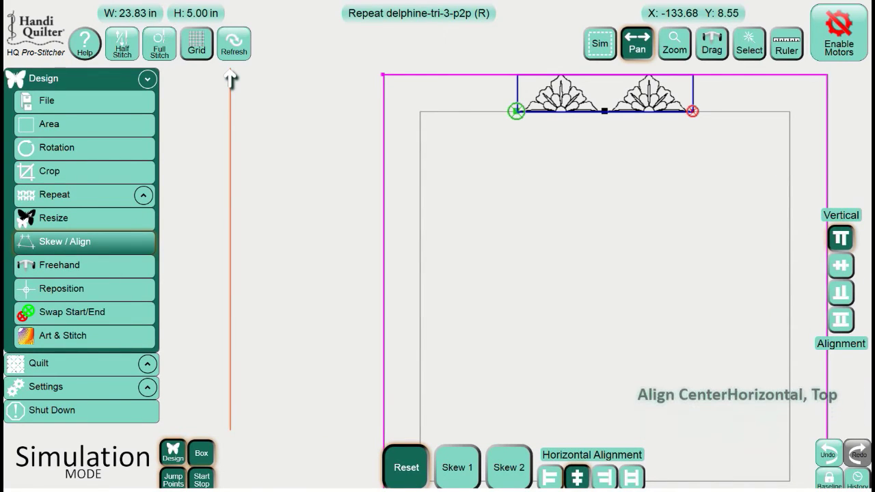
Step: Raise the horizontal repeats to four and set the 47.65-inch row as the baseline
{"action": "left_click", "coordinate": [55, 194]}
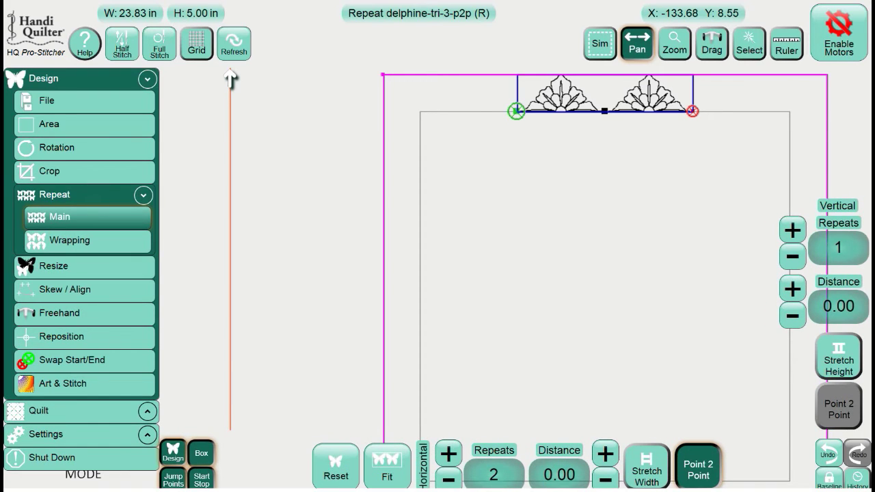
{"action": "left_click", "coordinate": [448, 453]}
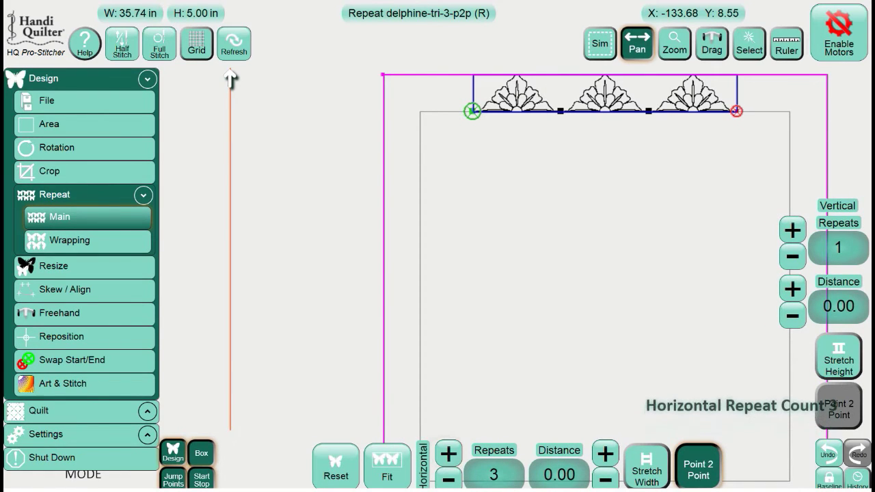
{"action": "left_click", "coordinate": [449, 453]}
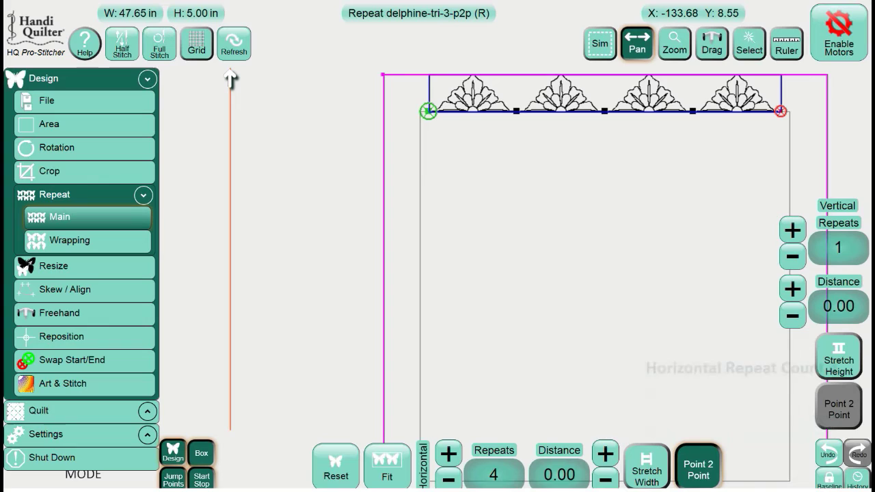
{"action": "left_click", "coordinate": [829, 479]}
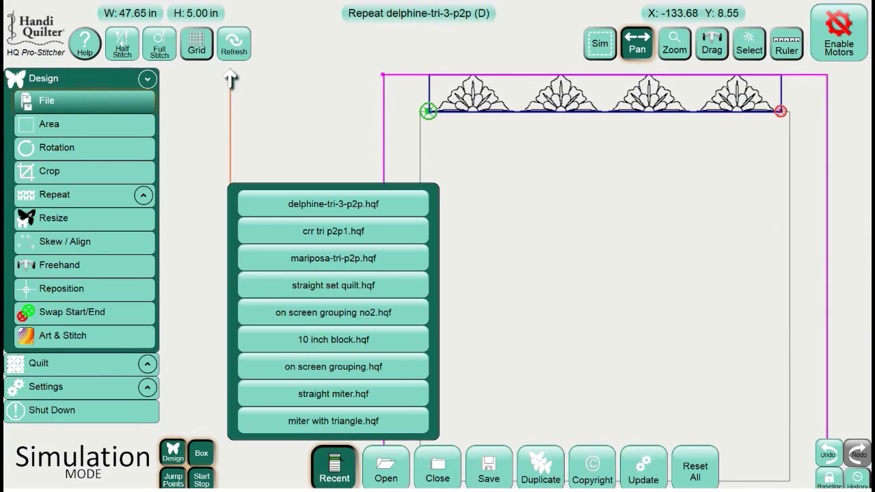
Step: Load delphine-tri-3-p2p again as a point-to-point repeat, centred at the top edge
{"action": "left_click", "coordinate": [333, 204]}
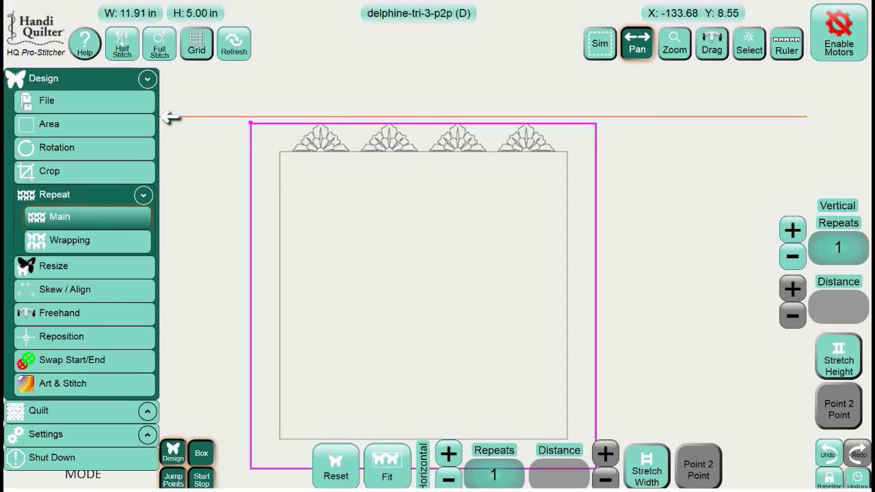
{"action": "left_click", "coordinate": [697, 469]}
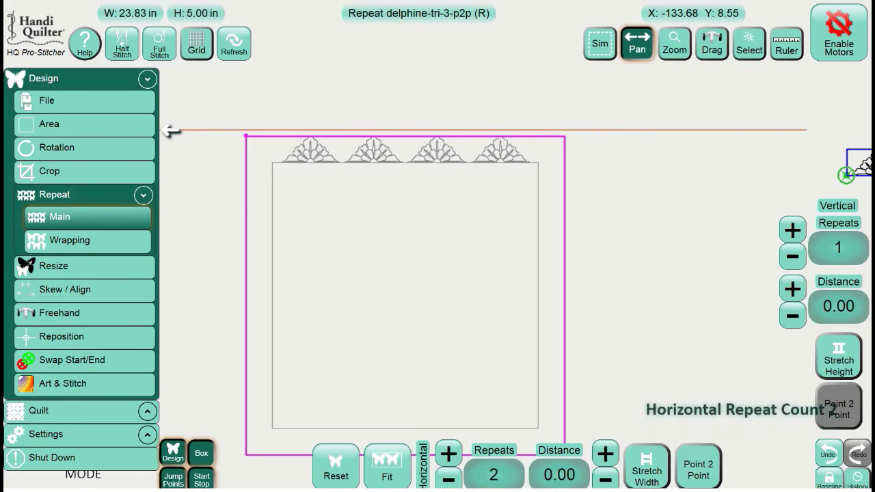
{"action": "left_click", "coordinate": [65, 289]}
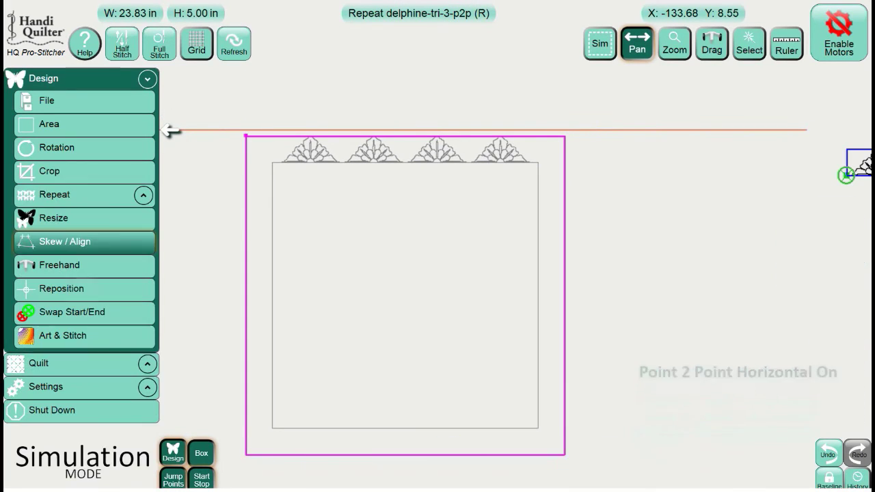
{"action": "left_click", "coordinate": [576, 477]}
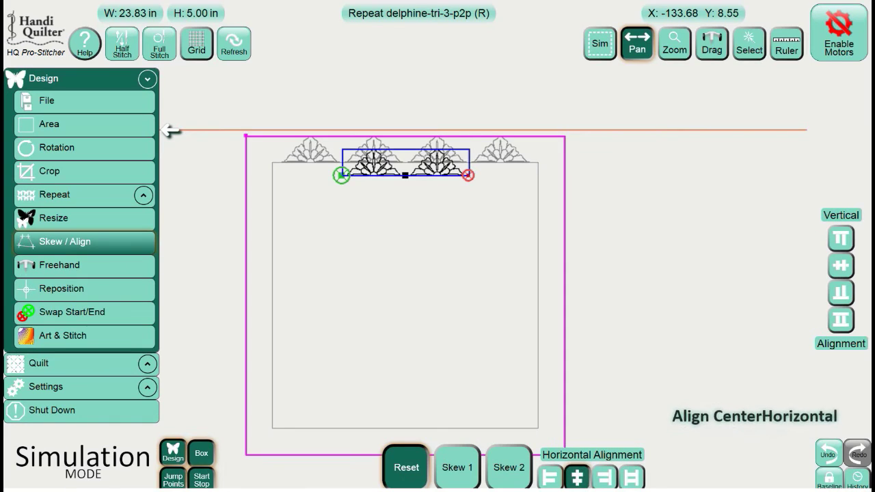
{"action": "left_click", "coordinate": [840, 238]}
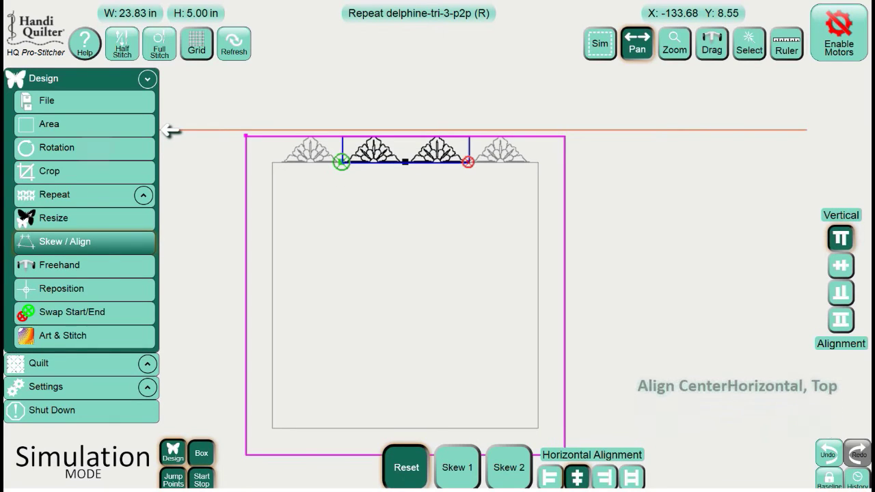
Step: Flip the new row upside down and make it three repeats long
{"action": "left_click", "coordinate": [85, 147]}
{"action": "left_click", "coordinate": [697, 466]}
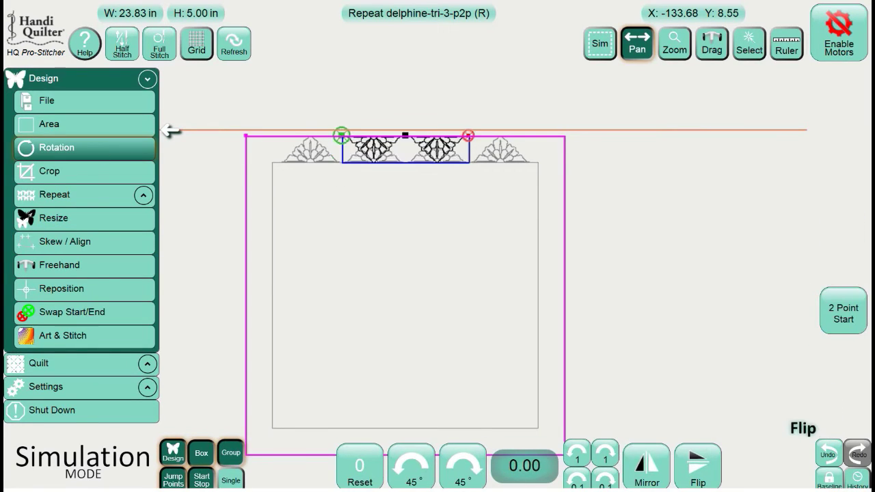
{"action": "left_click", "coordinate": [84, 194]}
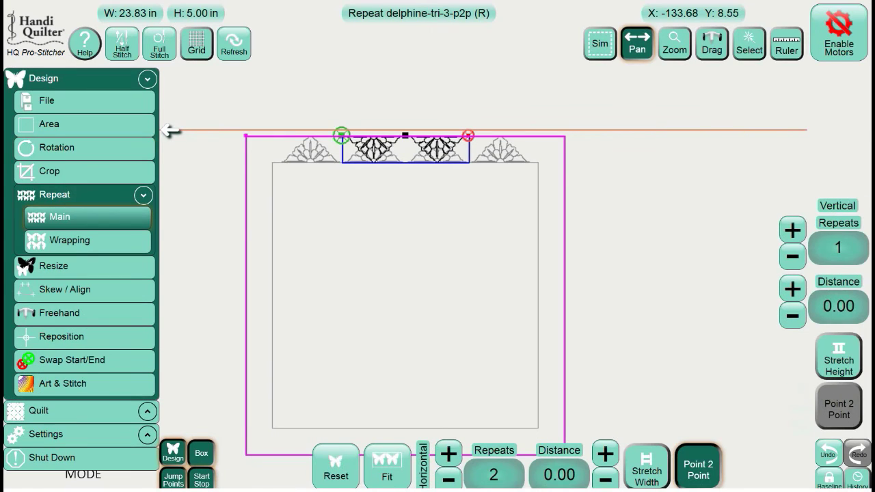
{"action": "left_click", "coordinate": [448, 453]}
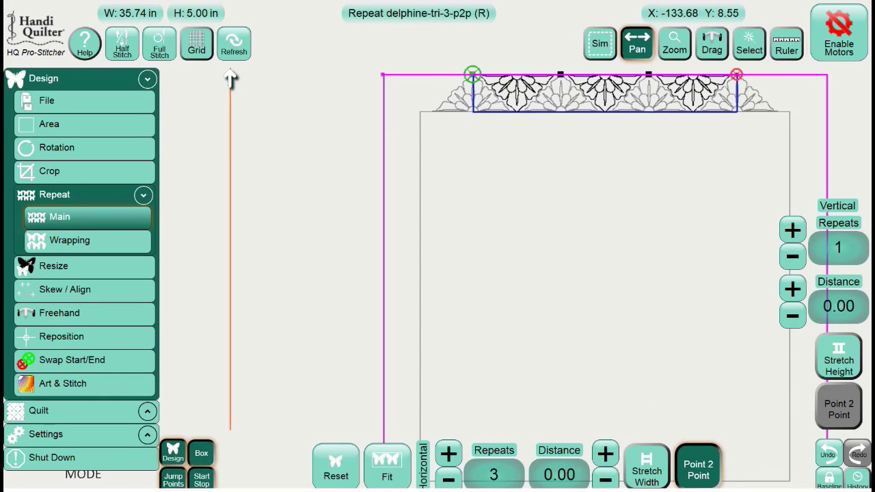
Step: Select both delphine-tri-3-p2p rows and group them into one design with Ctrl+G
{"action": "left_click", "coordinate": [748, 43]}
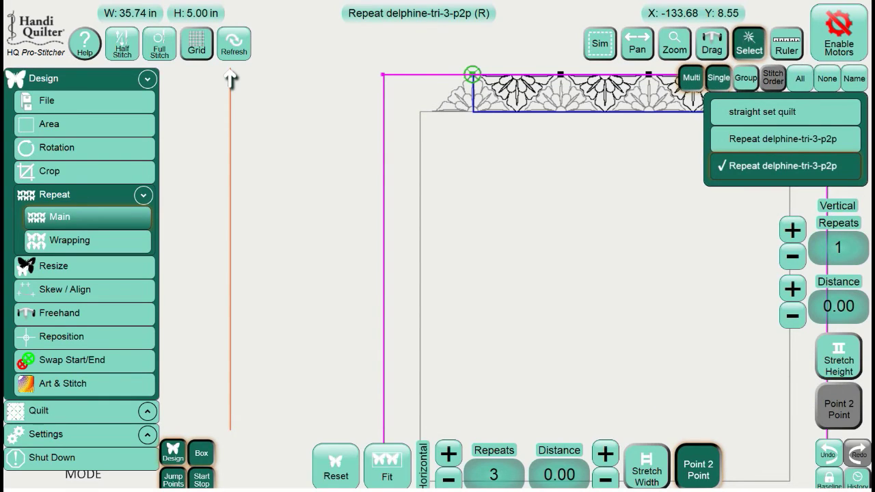
{"action": "key", "text": "ctrl+a"}
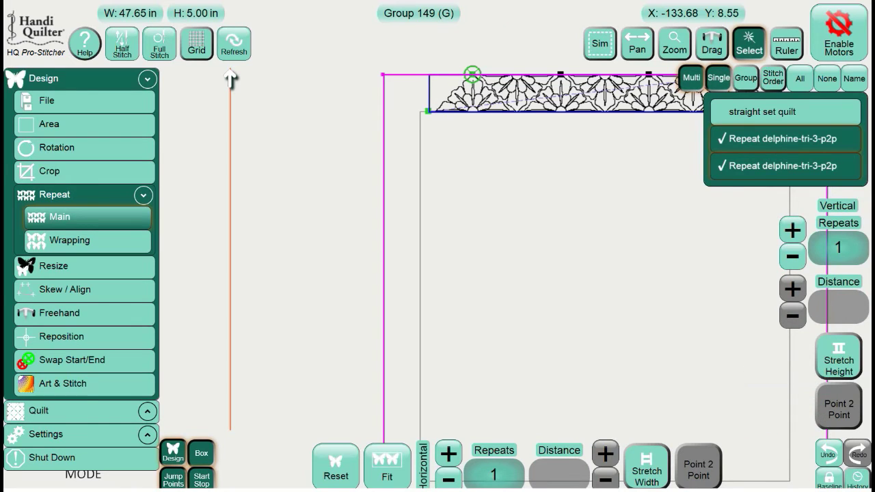
{"action": "key", "text": "ctrl+g"}
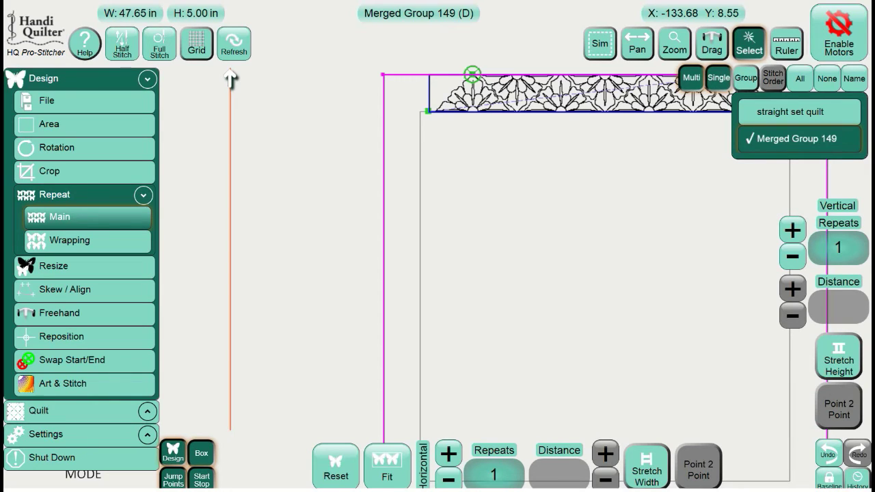
Step: With aspect lock off, set Merged Group 149's width to 50 inches, keeping 5-inch height
{"action": "left_click", "coordinate": [53, 266]}
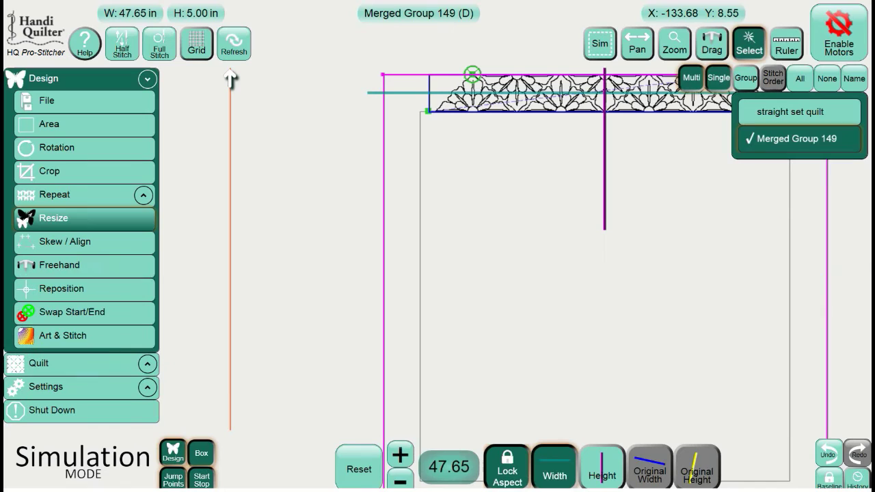
{"action": "key", "text": "l"}
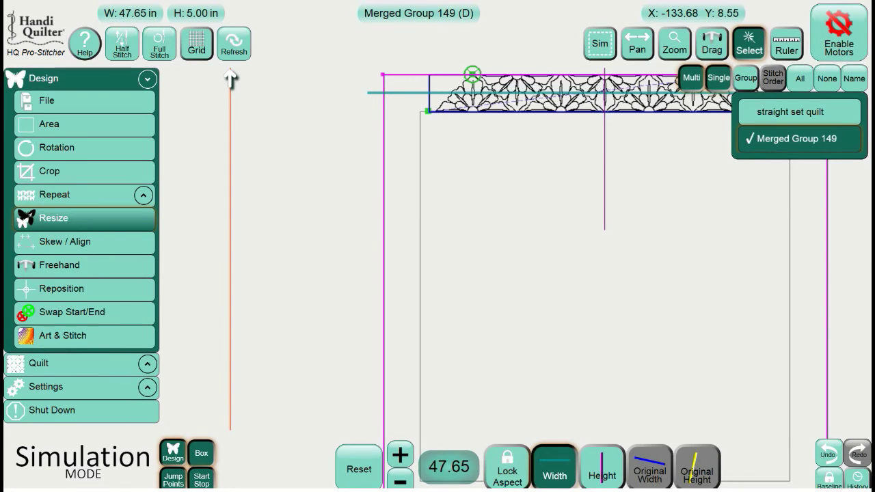
{"action": "left_click", "coordinate": [449, 466]}
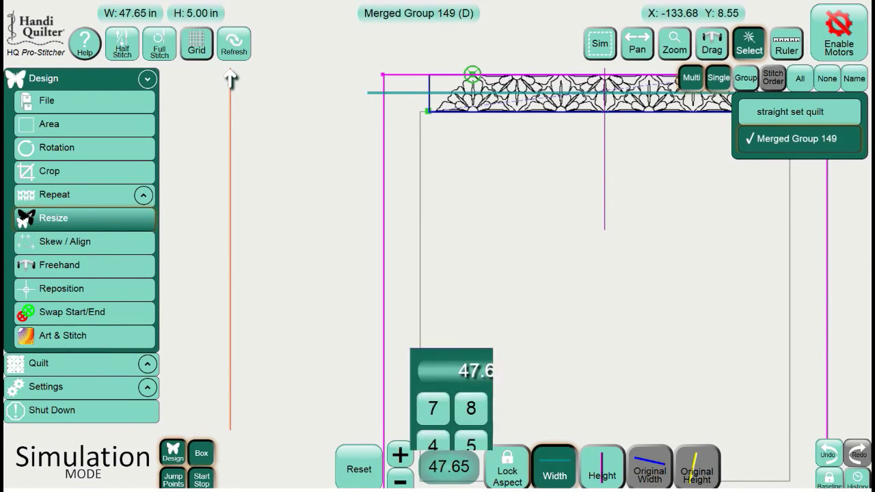
{"action": "type", "text": "50"}
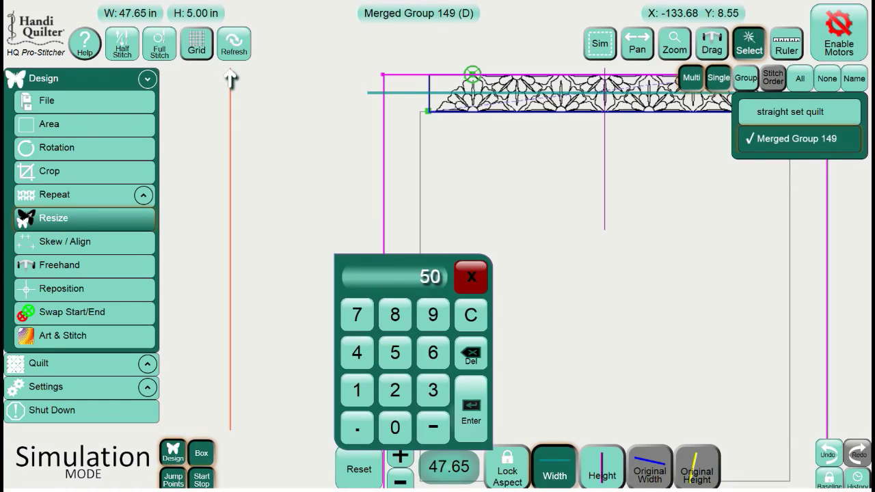
{"action": "key", "text": "Return"}
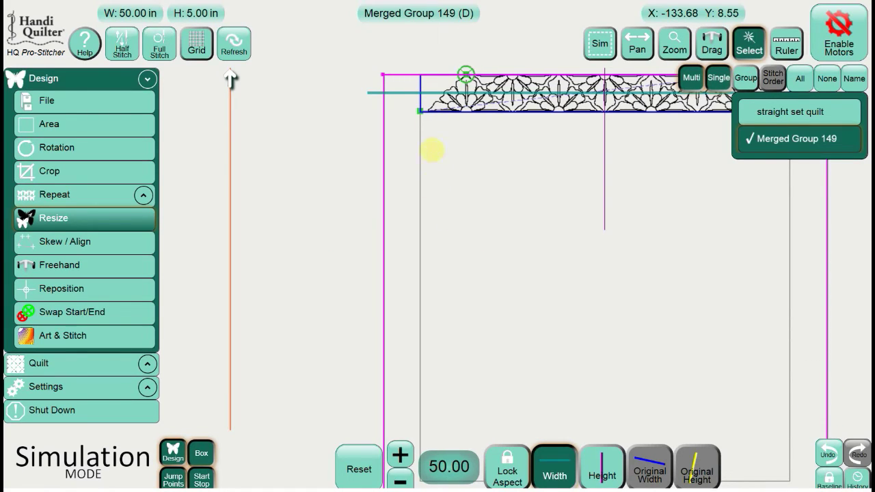
{"action": "left_click", "coordinate": [76, 103]}
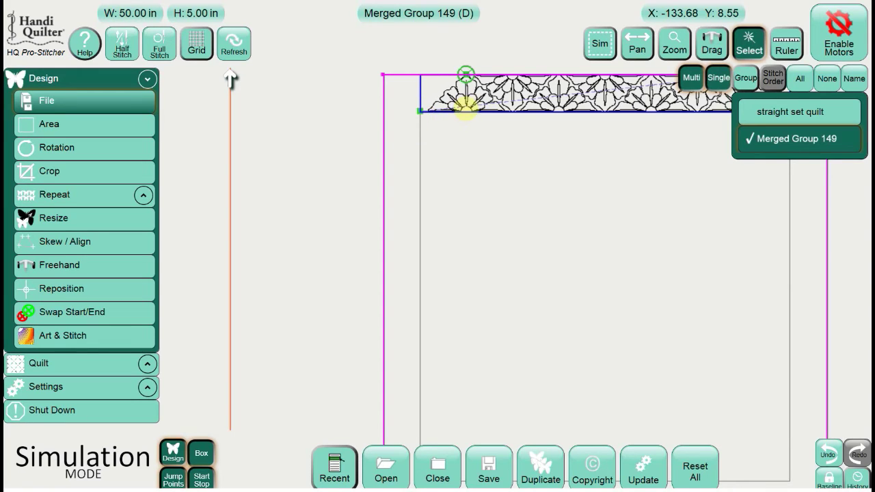
Step: Duplicate the 50-inch top border and rotate the copy 90° to stand vertically
{"action": "left_click", "coordinate": [637, 43]}
{"action": "mouse_move", "coordinate": [479, 109]}
{"action": "left_mouse_down"}
{"action": "mouse_move", "coordinate": [465, 117]}
{"action": "mouse_move", "coordinate": [275, 115]}
{"action": "left_mouse_up"}
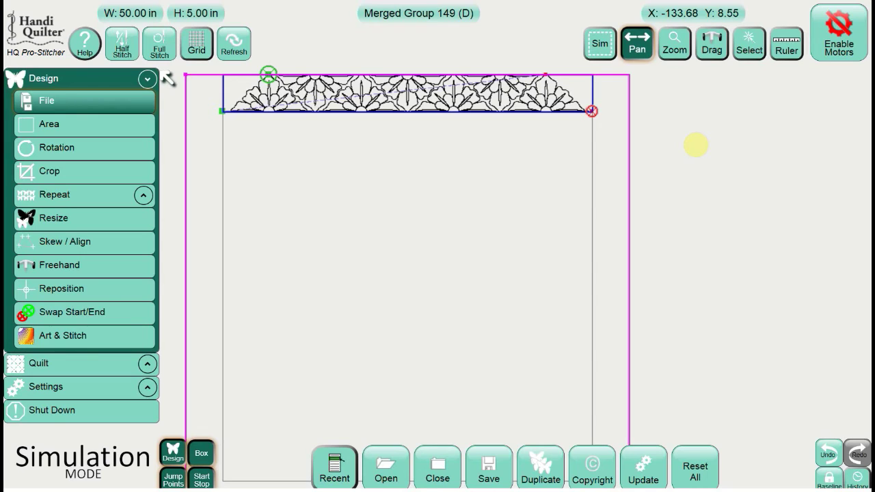
{"action": "left_click", "coordinate": [541, 468]}
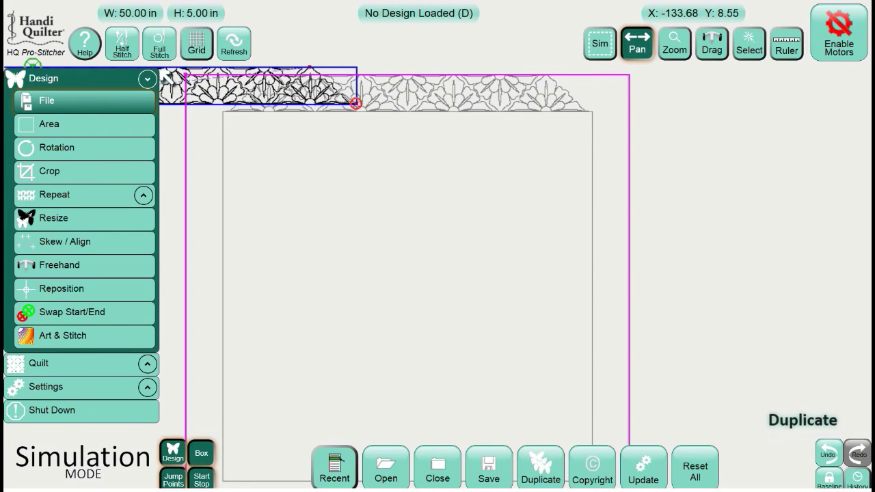
{"action": "left_click", "coordinate": [84, 148]}
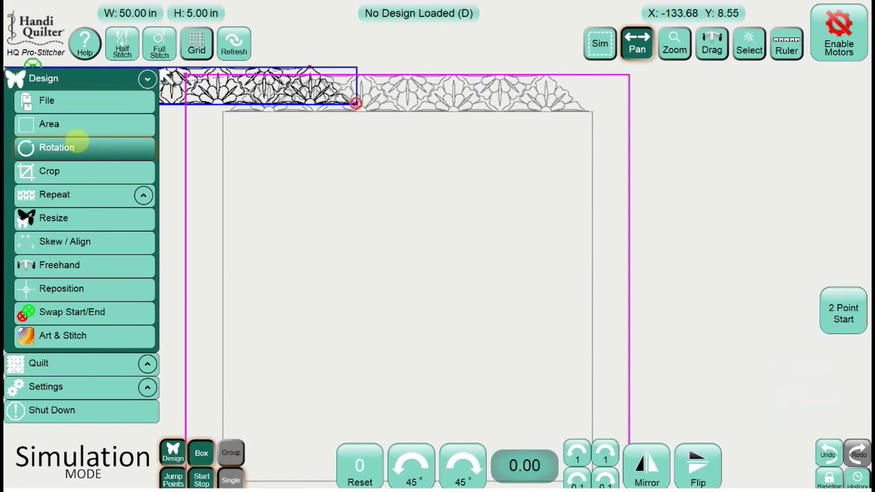
{"action": "left_click", "coordinate": [463, 463]}
{"action": "left_click", "coordinate": [463, 463]}
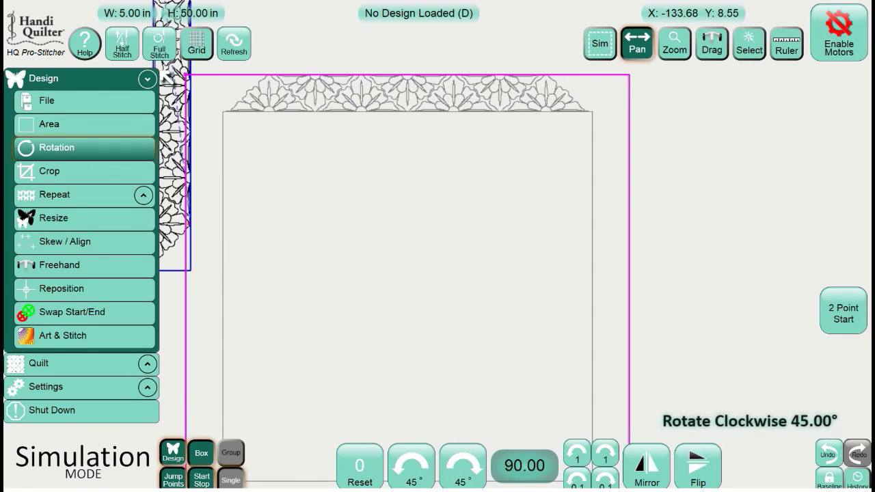
Step: Align the vertical border copy to the right edge, centred vertically
{"action": "left_click", "coordinate": [64, 241]}
{"action": "left_click", "coordinate": [604, 476]}
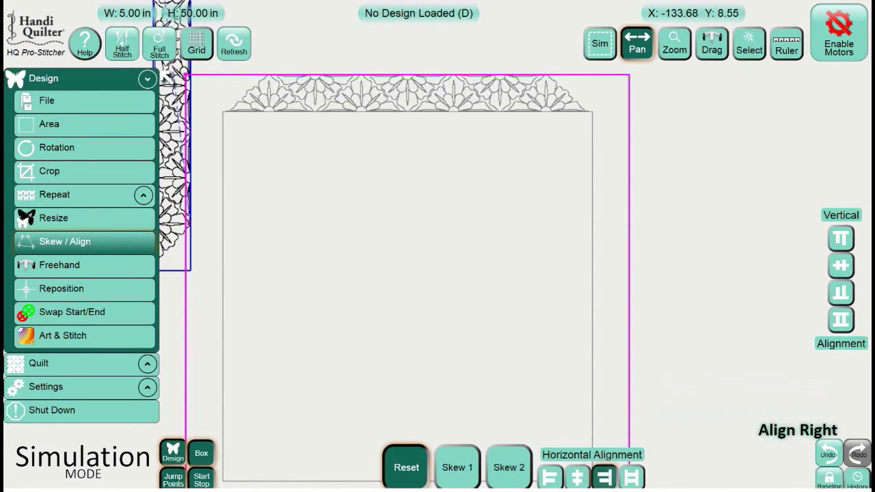
{"action": "left_click", "coordinate": [840, 265]}
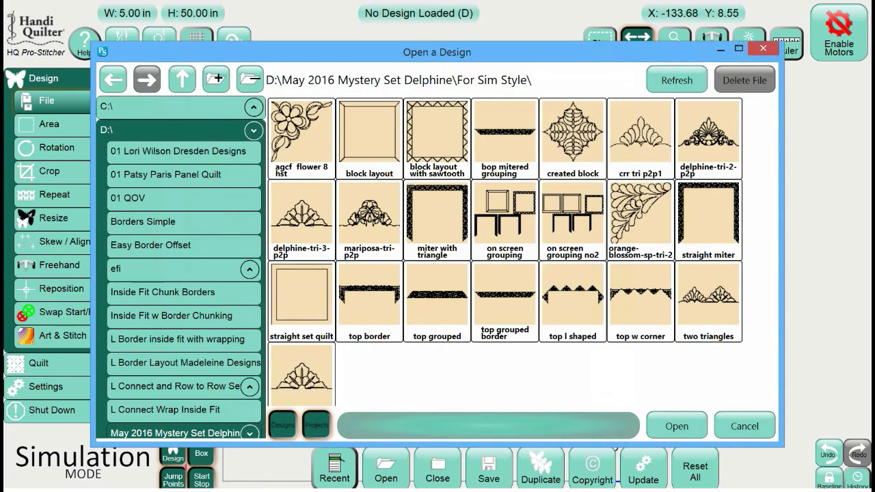
Step: Load the crr tri p2p1 corner triangle and drag it onto the top border
{"action": "left_click", "coordinate": [641, 139]}
{"action": "left_click", "coordinate": [676, 426]}
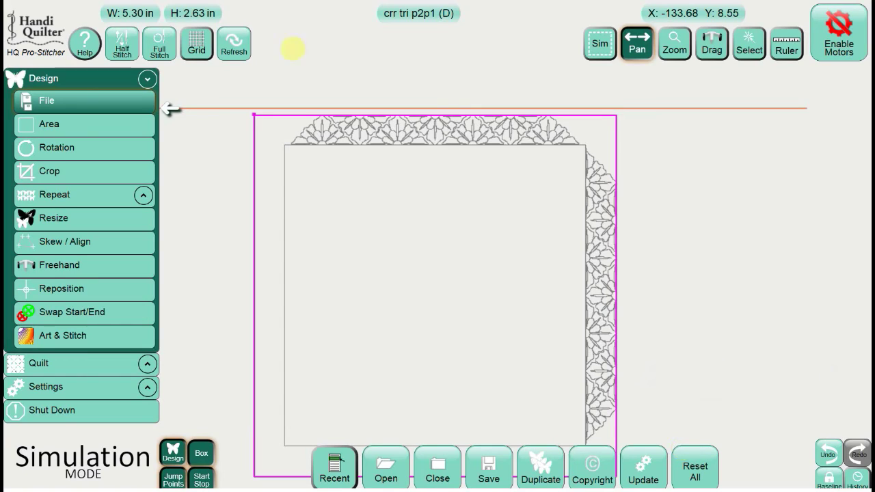
{"action": "left_click", "coordinate": [711, 44]}
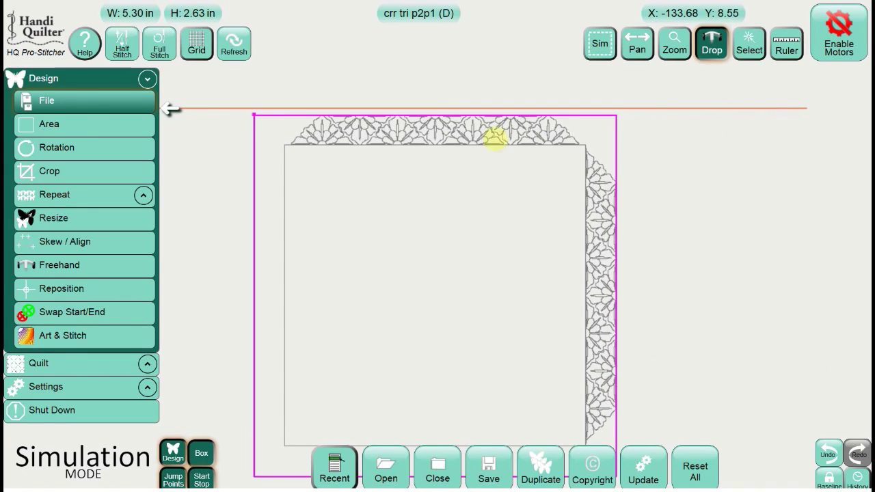
{"action": "left_click_drag", "start_coordinate": [494, 136], "coordinate": [354, 65]}
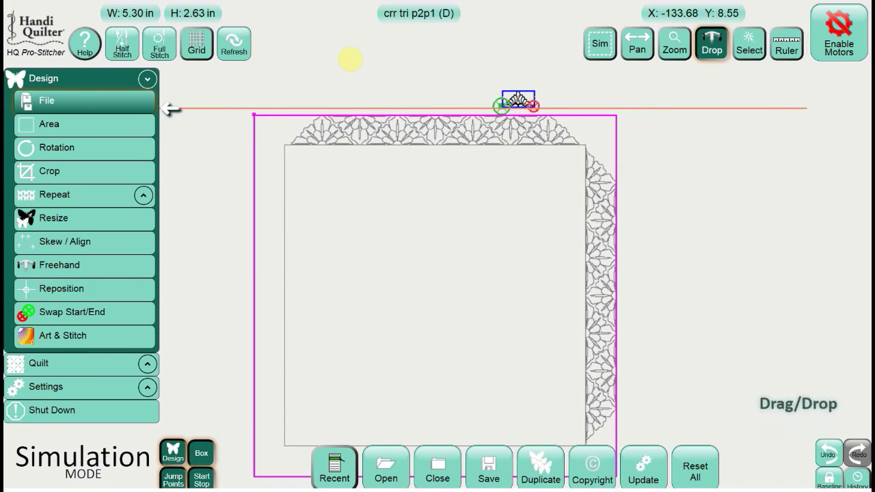
Step: Rotate the corner triangle 45° clockwise and align it to the top-right corner
{"action": "key", "text": "r"}
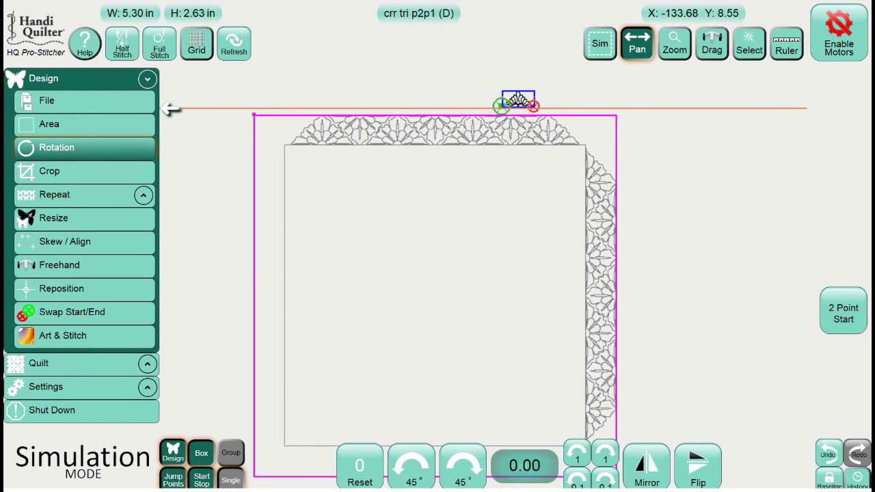
{"action": "key", "text": "Right"}
{"action": "key", "text": "s"}
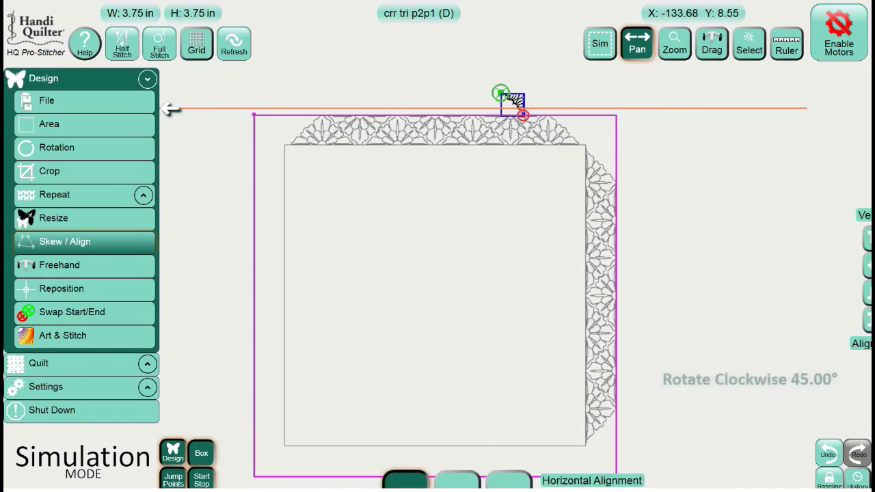
{"action": "left_click", "coordinate": [602, 477]}
{"action": "left_click", "coordinate": [839, 238]}
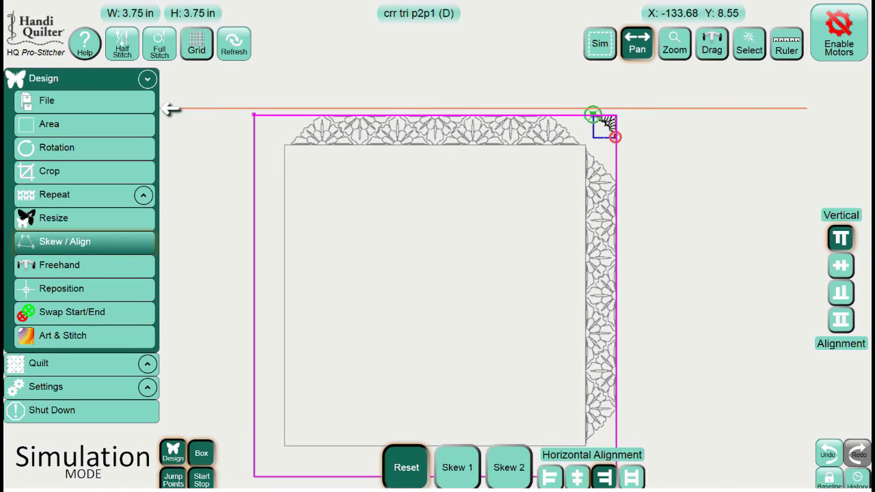
Step: Enlarge the top-right 'crr tri p2p1' corner triangle to about 9.91 by 9.92 inches
{"action": "left_click", "coordinate": [82, 217]}
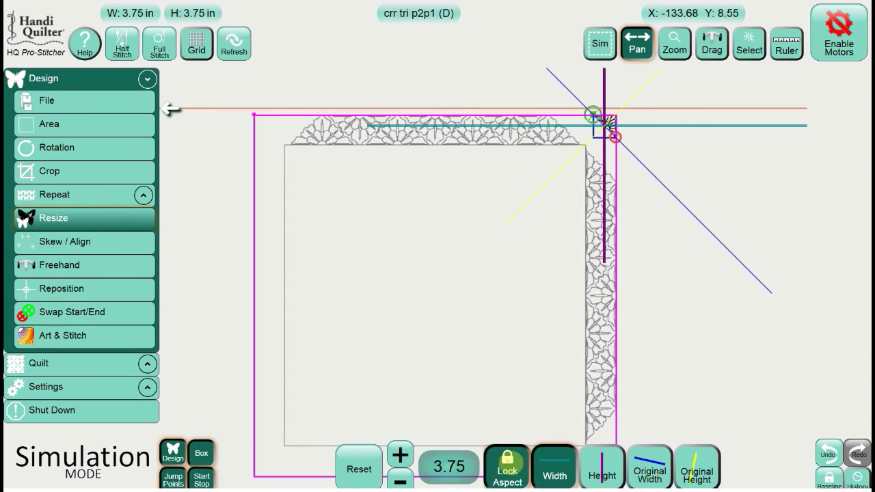
{"action": "left_click", "coordinate": [401, 453]}
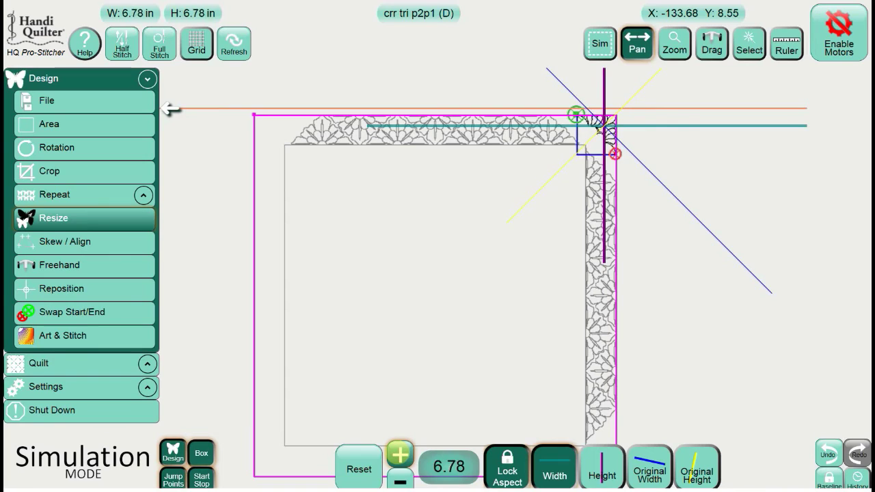
{"action": "left_click", "coordinate": [401, 454]}
{"action": "left_click", "coordinate": [400, 454]}
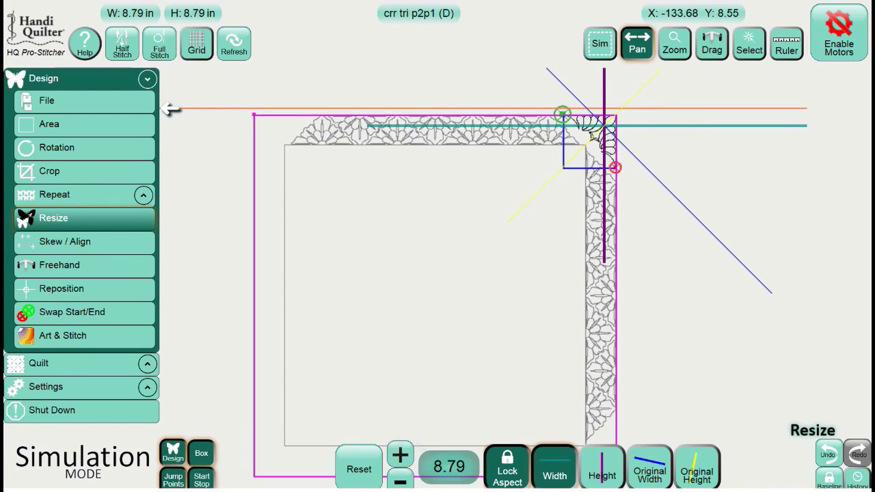
{"action": "left_click", "coordinate": [400, 453]}
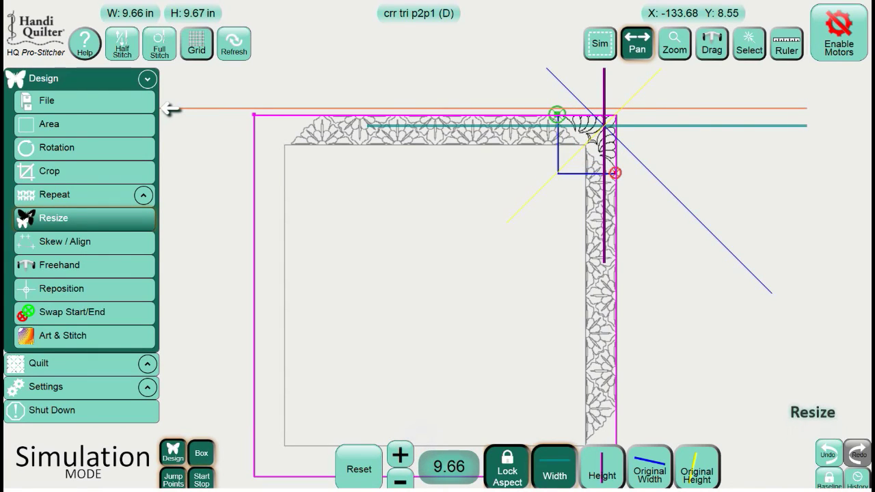
{"action": "left_click", "coordinate": [401, 454]}
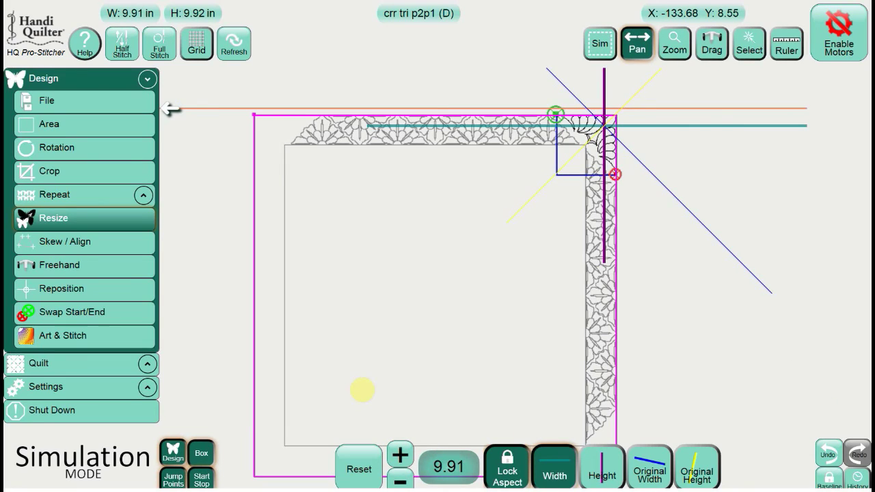
{"action": "left_click", "coordinate": [84, 100]}
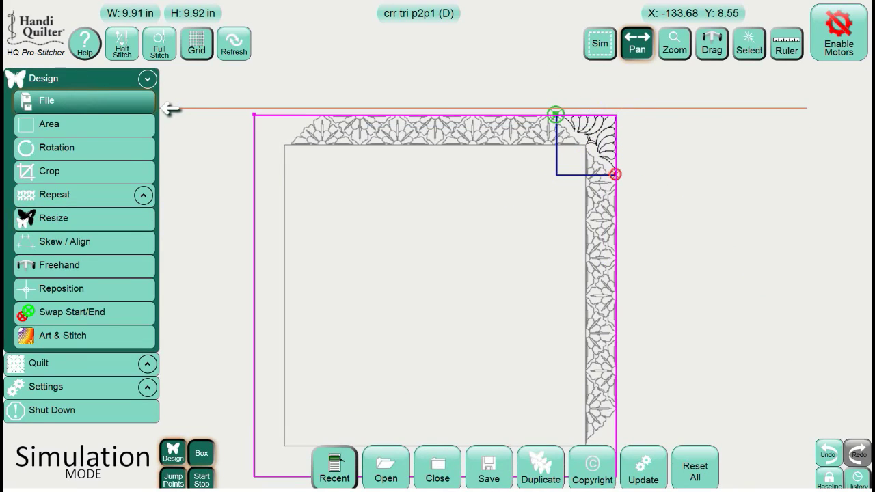
{"action": "left_click", "coordinate": [386, 468]}
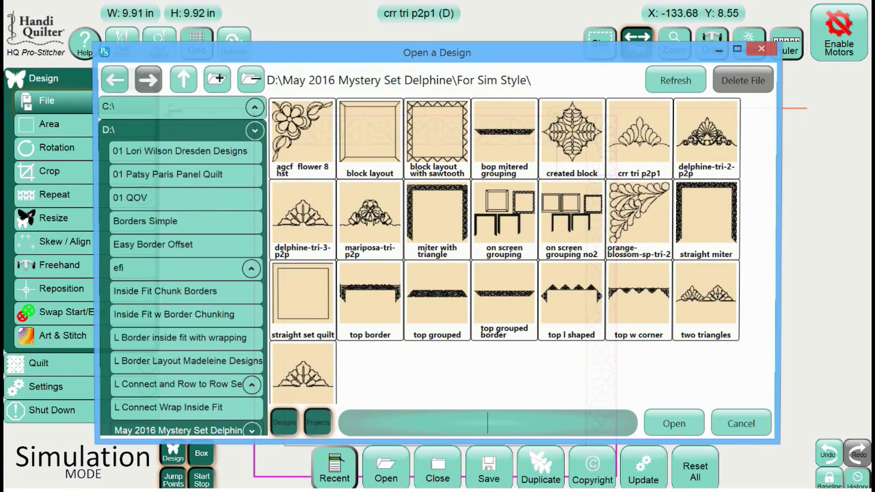
Step: Load the mariposa-tri-p2p triangle and rotate it 45° counterclockwise
{"action": "left_click", "coordinate": [369, 219]}
{"action": "left_click", "coordinate": [674, 422]}
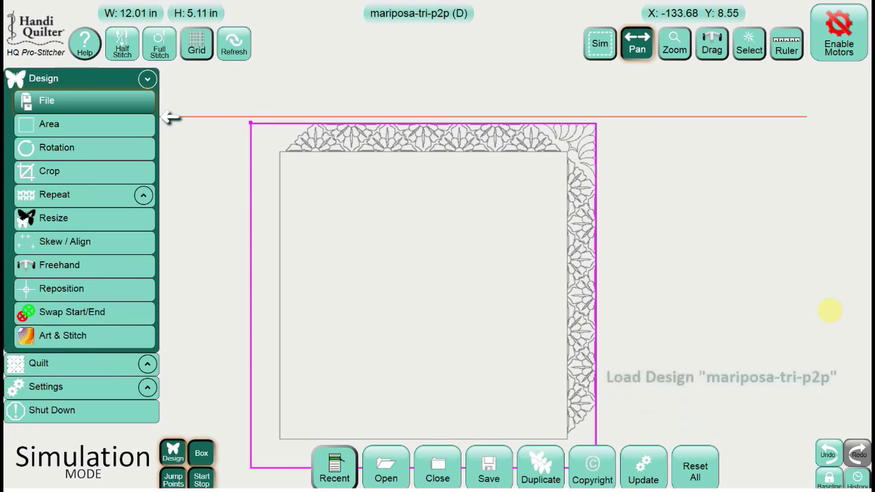
{"action": "left_click", "coordinate": [712, 45]}
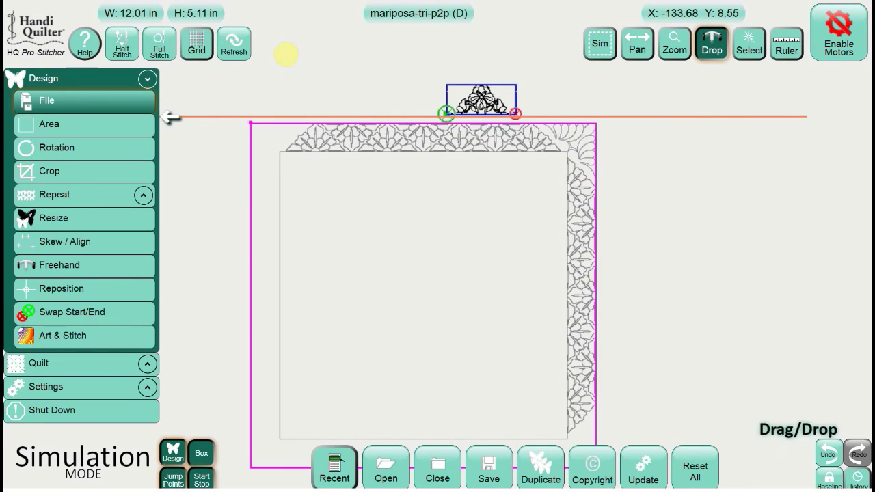
{"action": "left_click", "coordinate": [84, 147]}
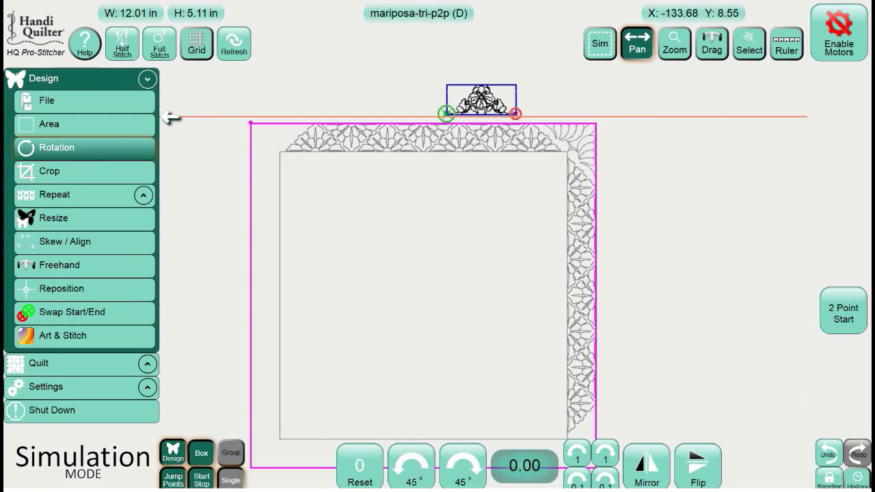
{"action": "left_click", "coordinate": [410, 466]}
Step: Align the mariposa triangle to the quilt's left and top edges
{"action": "left_click", "coordinate": [85, 241]}
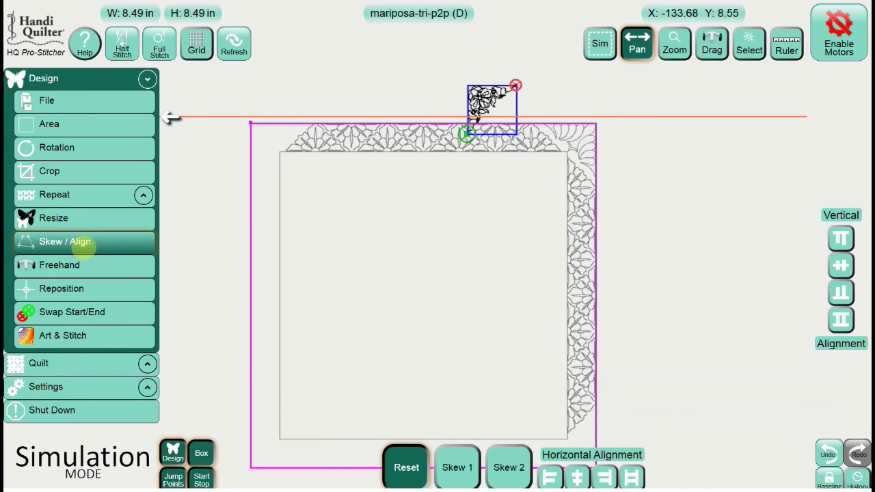
{"action": "left_click", "coordinate": [549, 476]}
{"action": "left_click", "coordinate": [840, 237]}
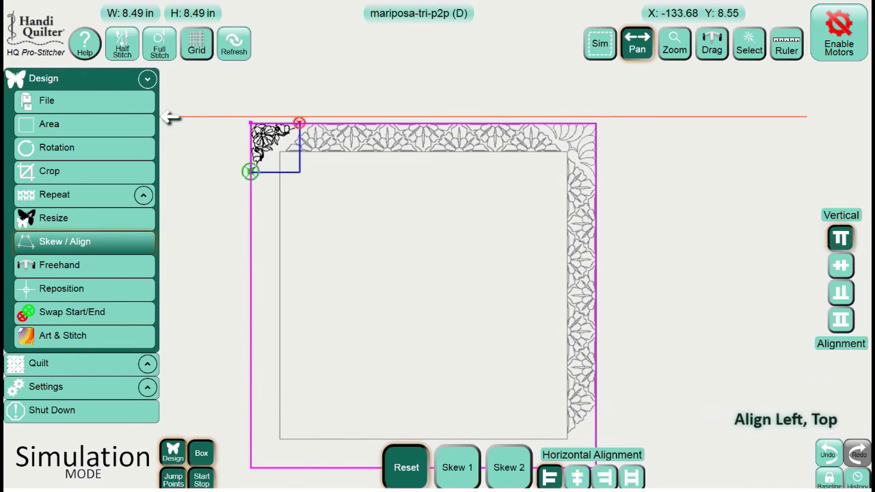
Step: Resize the top-left mariposa triangle to 11.02 by 11.02 inches
{"action": "left_click", "coordinate": [85, 195]}
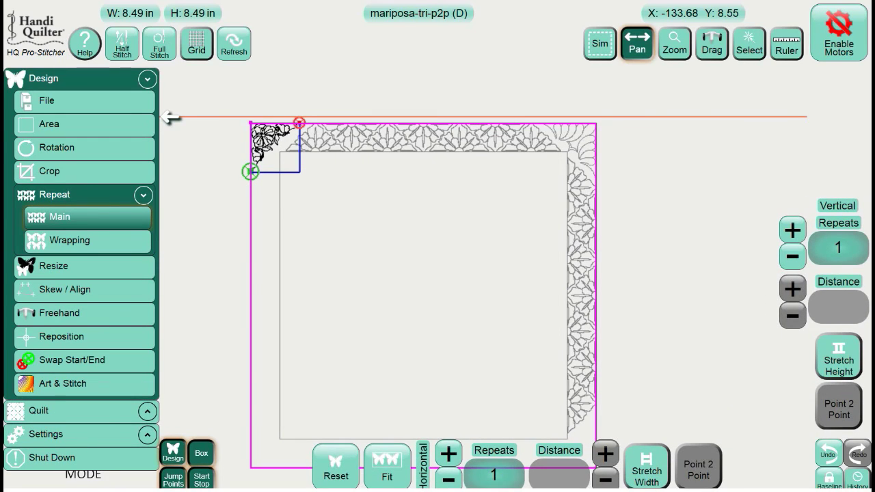
{"action": "left_click", "coordinate": [84, 266]}
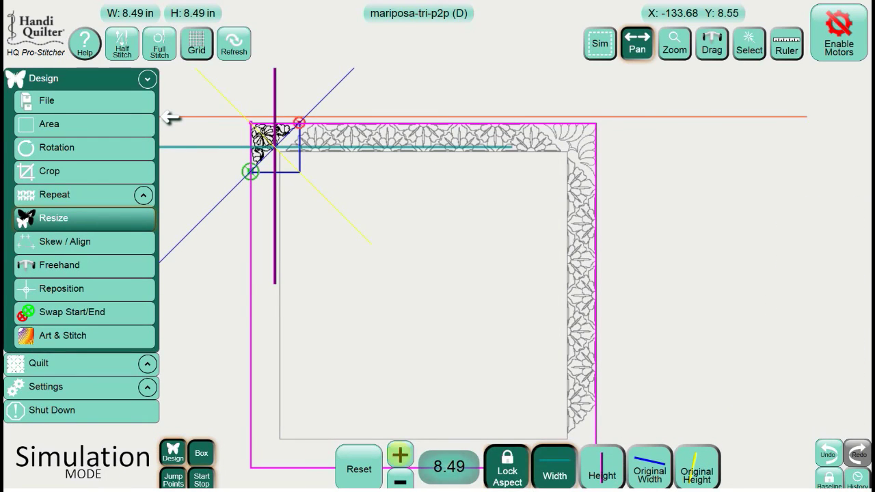
{"action": "left_click", "coordinate": [399, 454]}
{"action": "left_click", "coordinate": [399, 454]}
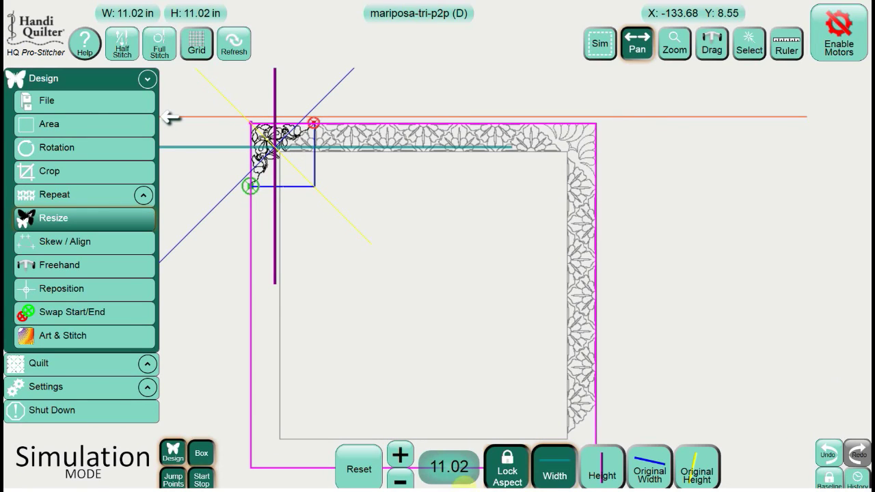
{"action": "left_click", "coordinate": [85, 100]}
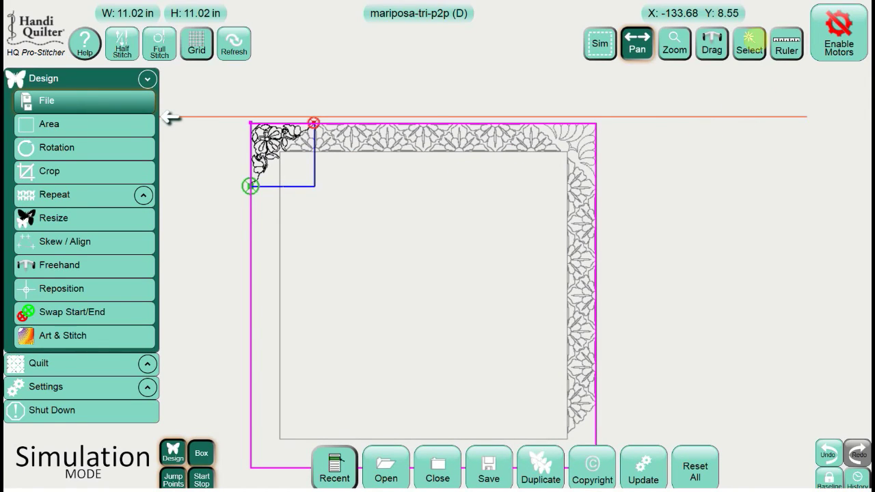
Step: Deselect all designs, leaving the top and right borders and both corner triangles unselected
{"action": "left_click", "coordinate": [749, 42]}
{"action": "left_click", "coordinate": [827, 78]}
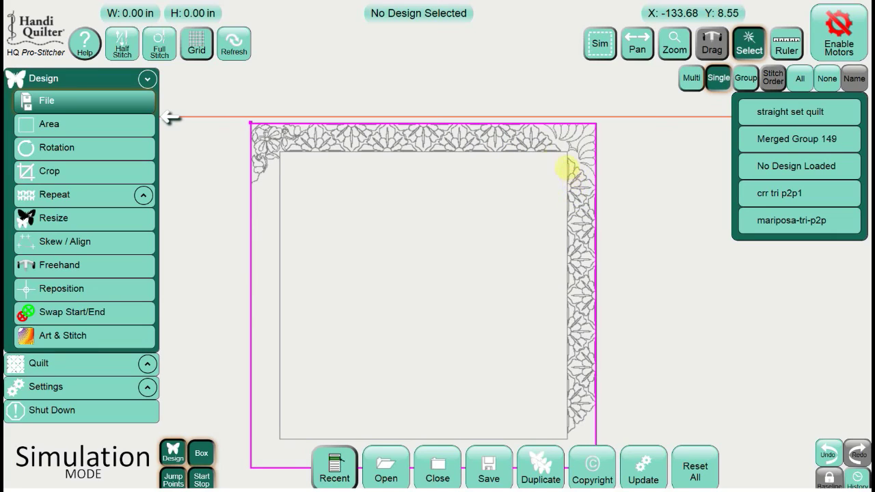
{"action": "left_click", "coordinate": [531, 142]}
{"action": "left_click", "coordinate": [575, 179]}
{"action": "left_click", "coordinate": [575, 179]}
{"action": "left_click", "coordinate": [578, 174]}
{"action": "left_click", "coordinate": [268, 156]}
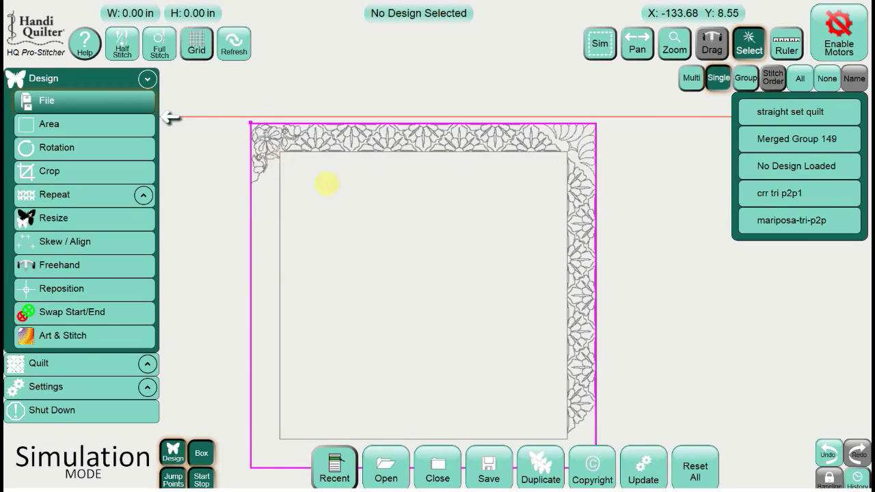